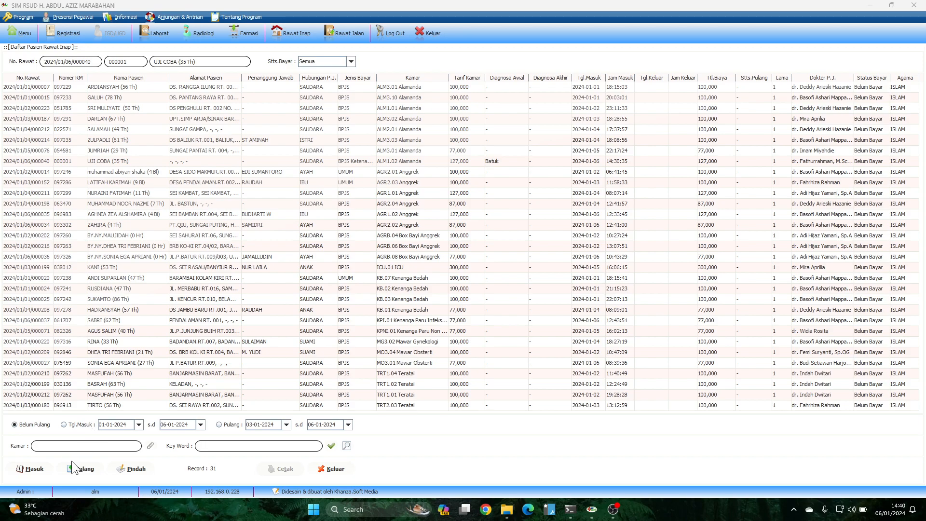
# Filter the inpatient list by the room Alamanda, found by searching the room list for "alam"
pyautogui.click(150, 446)
pyautogui.write('ala')
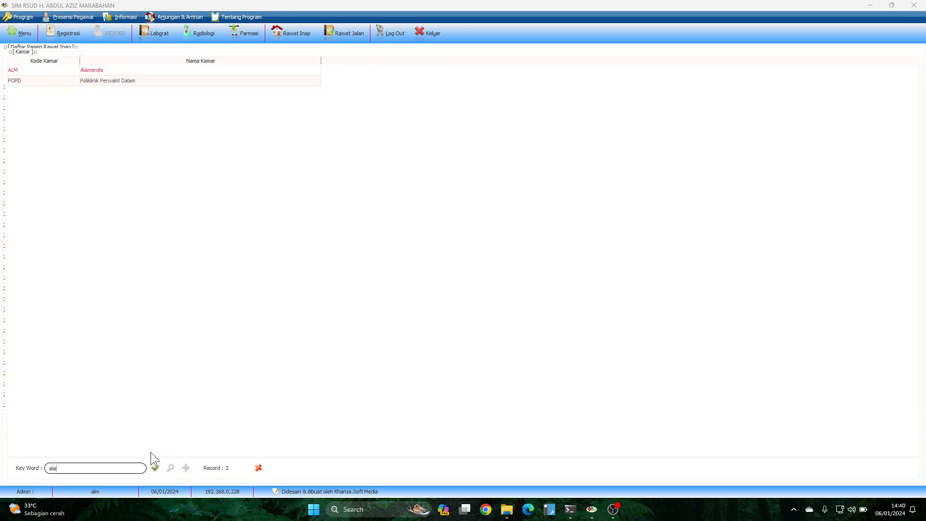
pyautogui.click(170, 467)
pyautogui.write('alam')
pyautogui.click(36, 71)
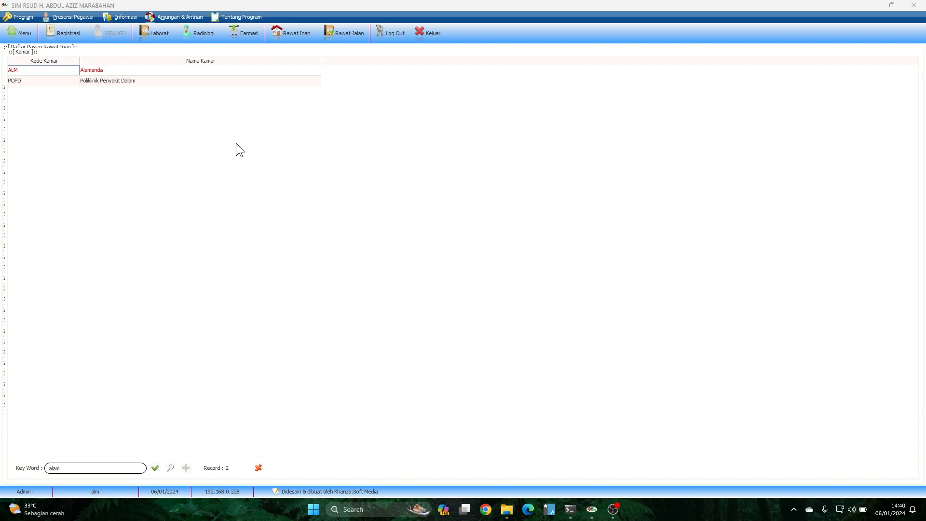
pyautogui.doubleClick(60, 70)
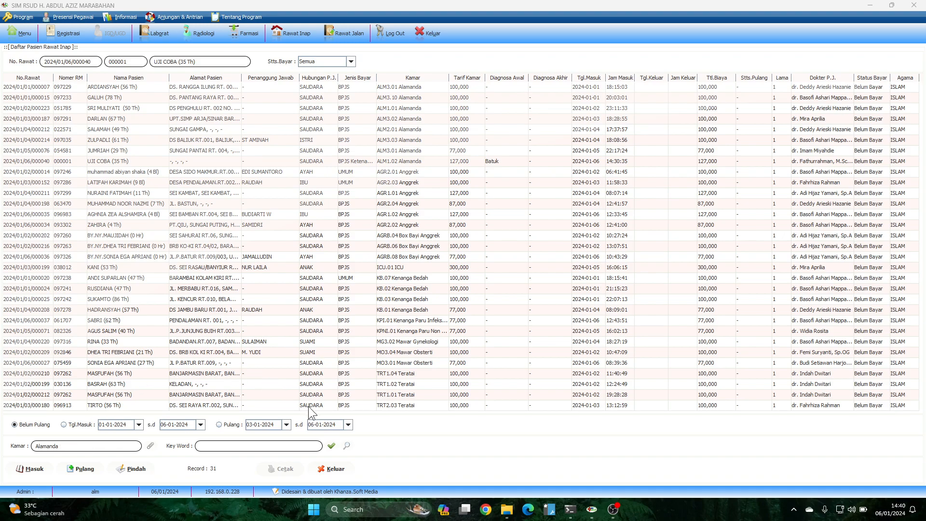
pyautogui.click(331, 447)
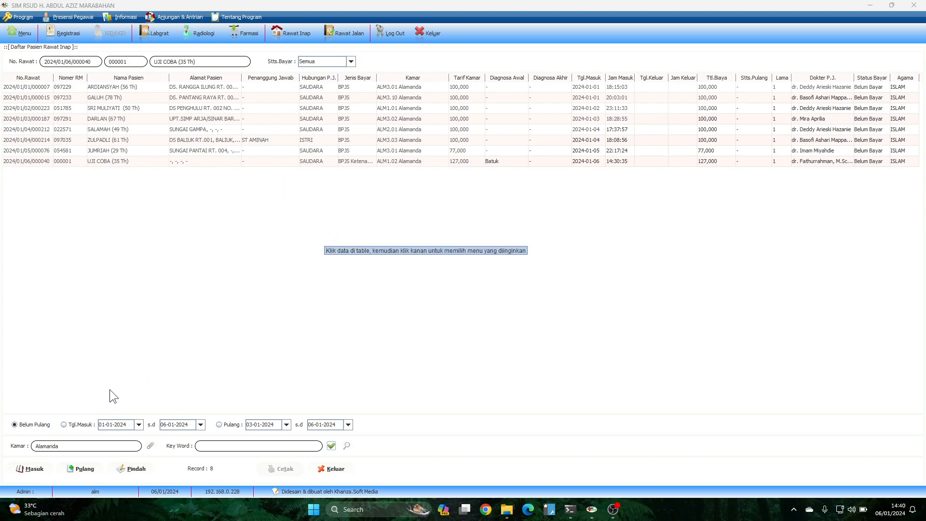
# List the Alamanda patients by admission date from 01-01-2024 to 06-01-2024
pyautogui.click(64, 425)
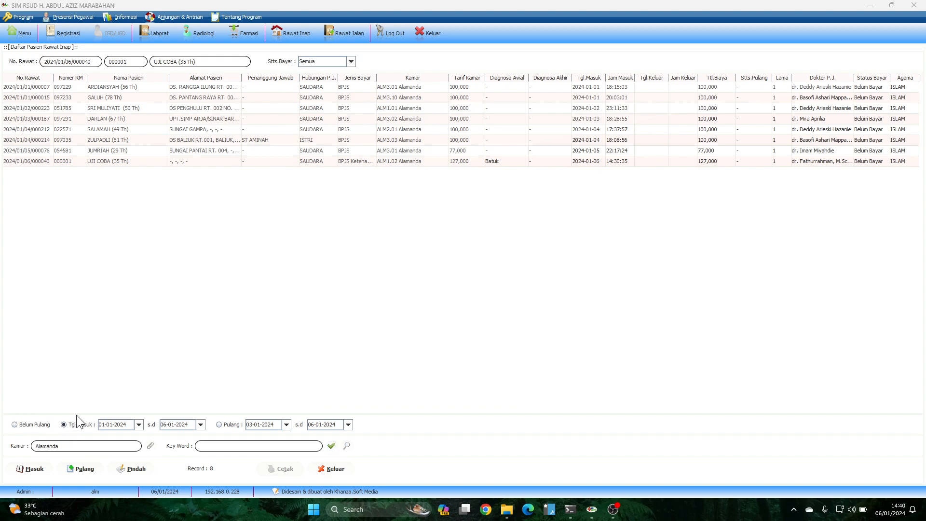
pyautogui.click(139, 425)
pyautogui.click(124, 332)
pyautogui.click(201, 424)
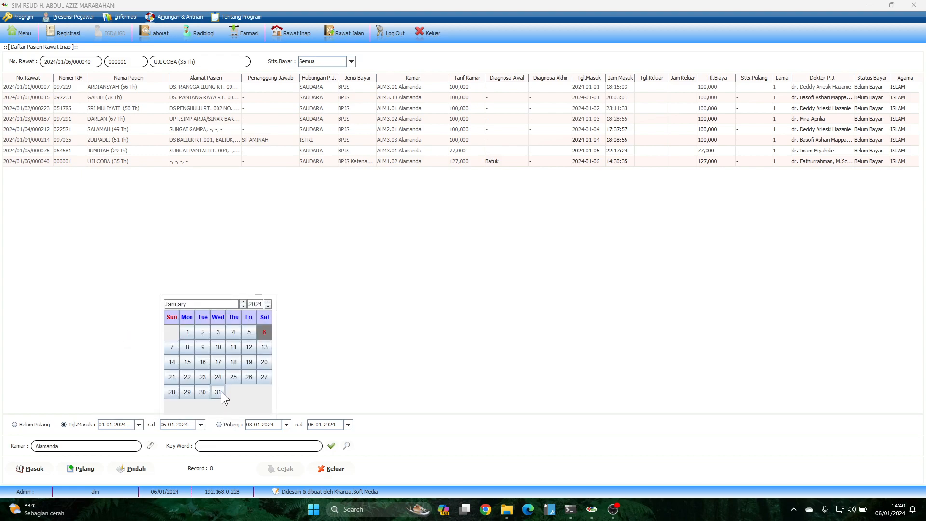
pyautogui.click(264, 332)
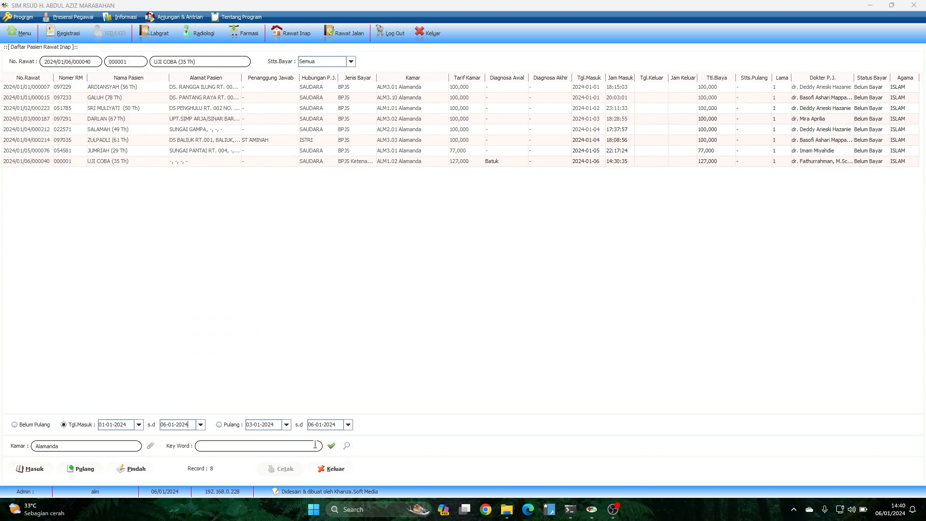
pyautogui.click(332, 446)
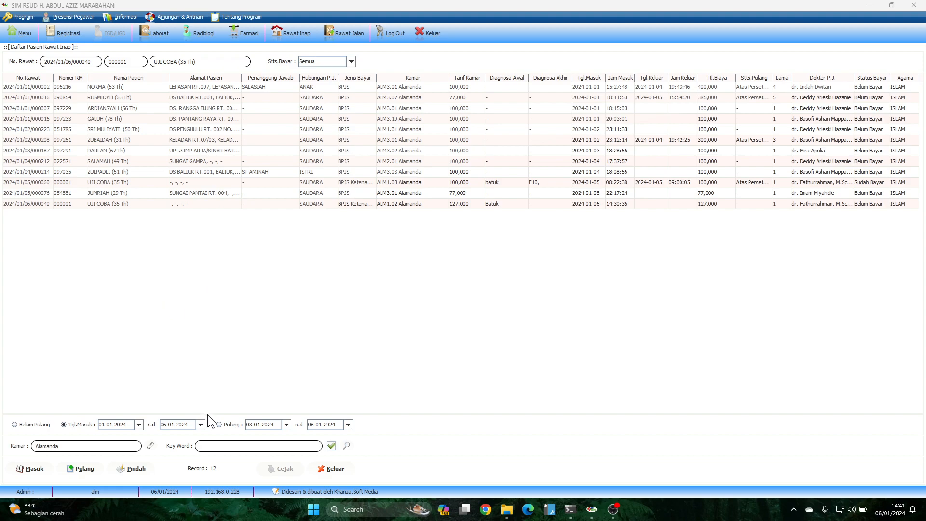
# List the Alamanda patients by discharge date, with both start and end set to 03-01-2024
pyautogui.click(219, 424)
pyautogui.click(287, 425)
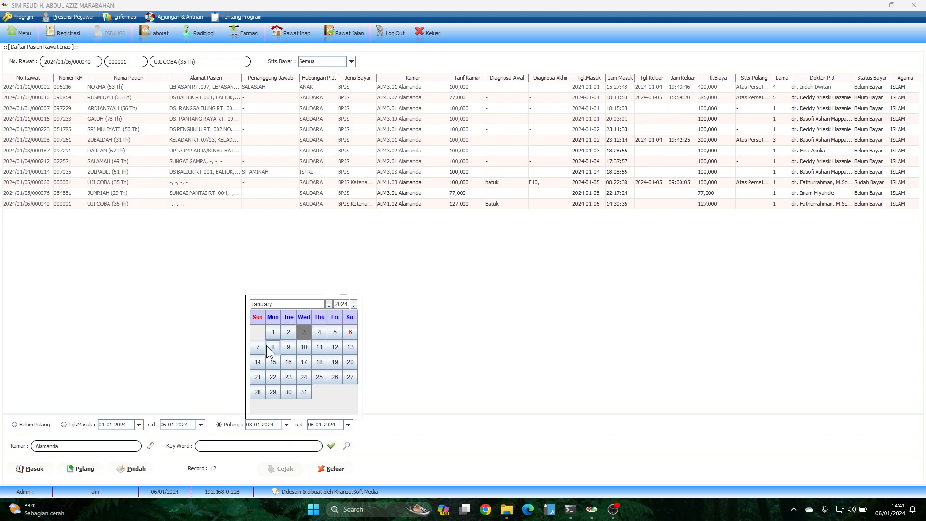
pyautogui.click(307, 327)
pyautogui.click(348, 424)
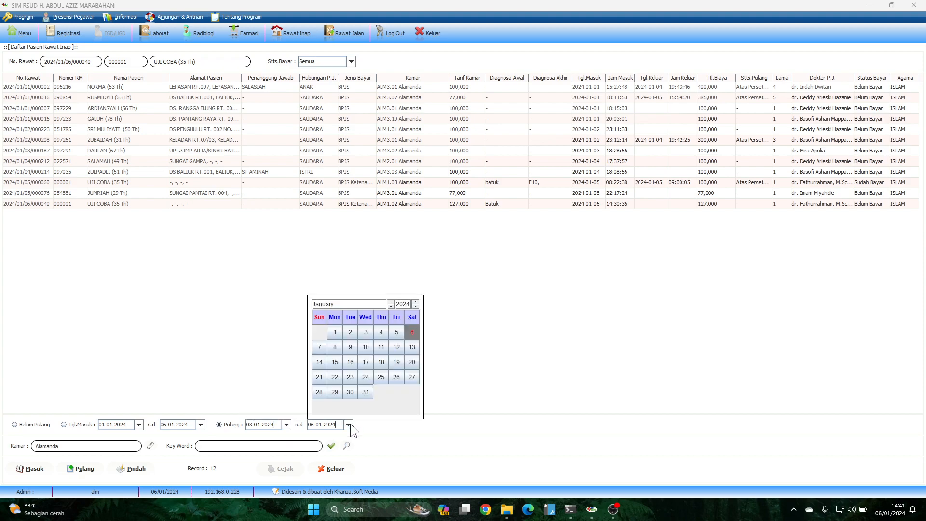
pyautogui.click(365, 332)
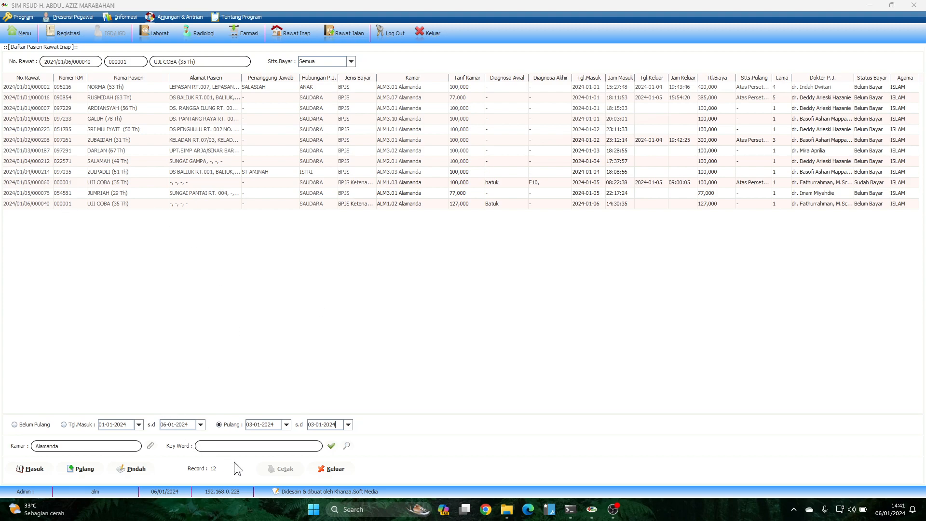
pyautogui.click(332, 446)
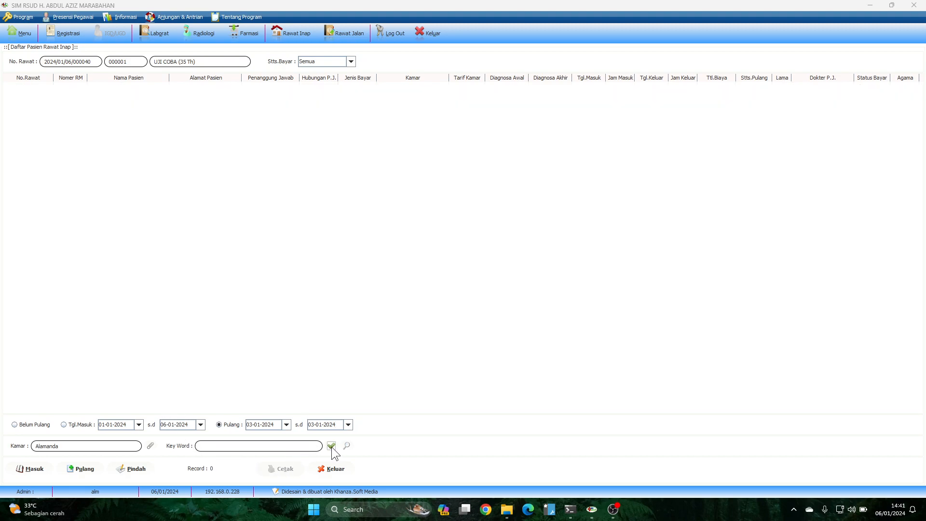
# Set the end of the discharge date range to 06-01-2024 and refresh the list
pyautogui.click(348, 424)
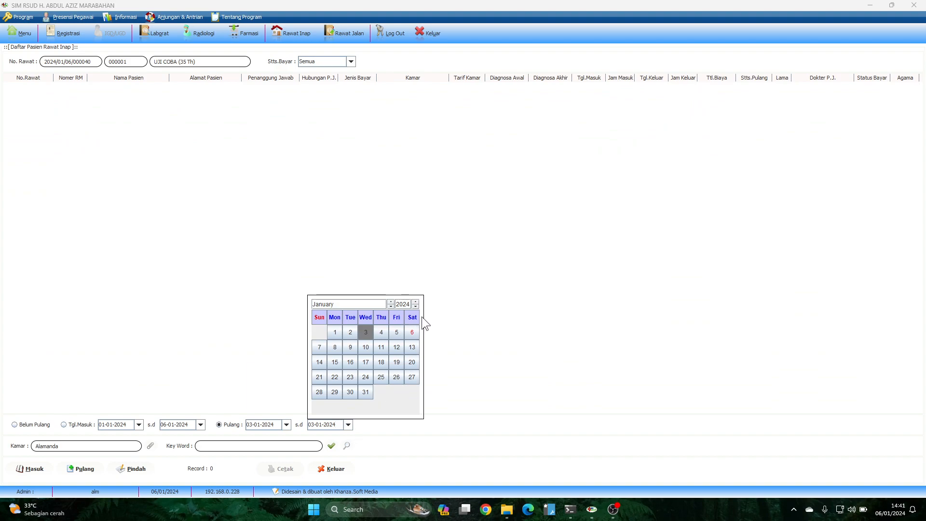
pyautogui.click(413, 333)
pyautogui.click(332, 445)
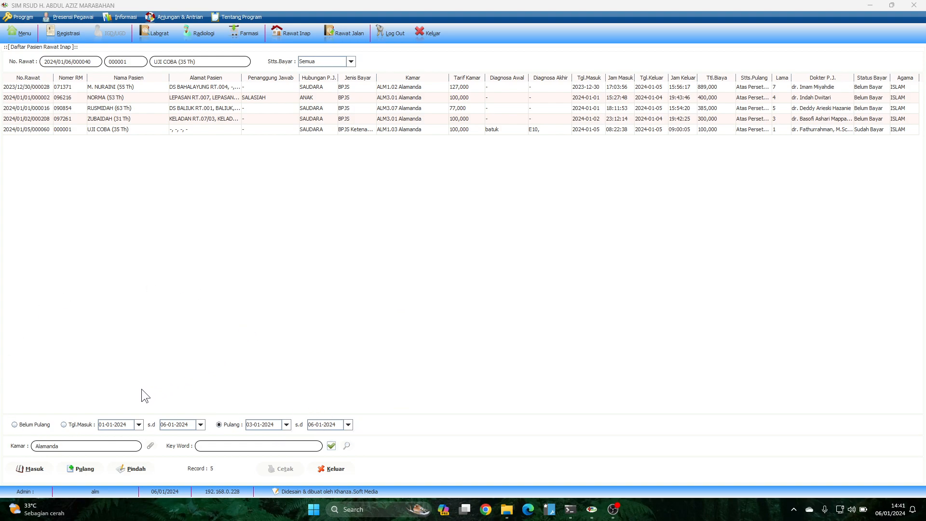
# Limit the list to patients not yet discharged (Belum Pulang) and search by part of the test patient's name
pyautogui.click(15, 425)
pyautogui.click(330, 446)
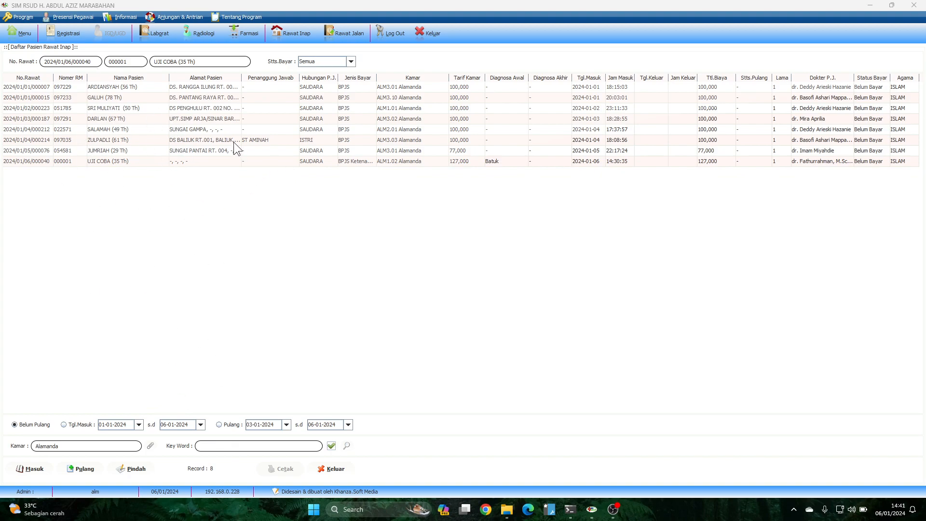
pyautogui.click(272, 447)
pyautogui.write('uji co')
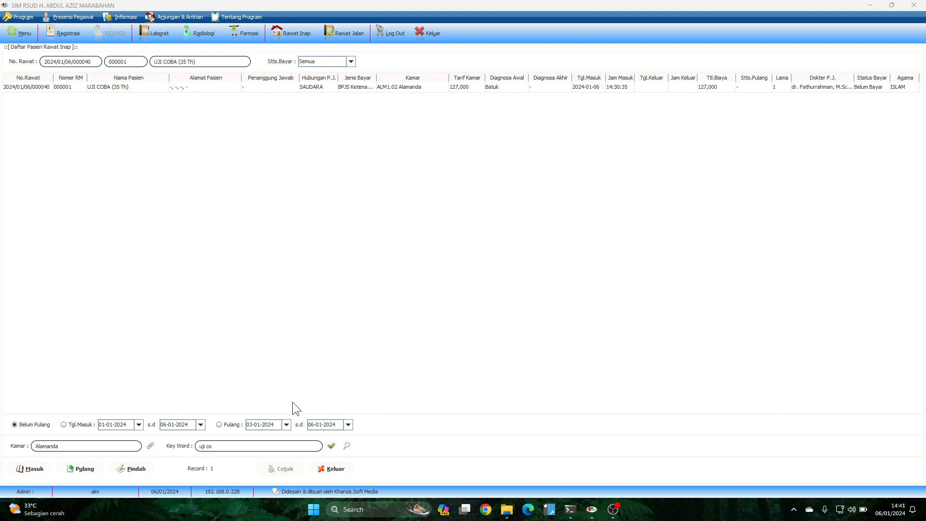
# Replace the name keyword with part of the test patient's medical record number
pyautogui.press('BackSpace')
pyautogui.press('BackSpace')
pyautogui.press('BackSpace')
pyautogui.press('BackSpace')
pyautogui.press('BackSpace')
pyautogui.press('BackSpace')
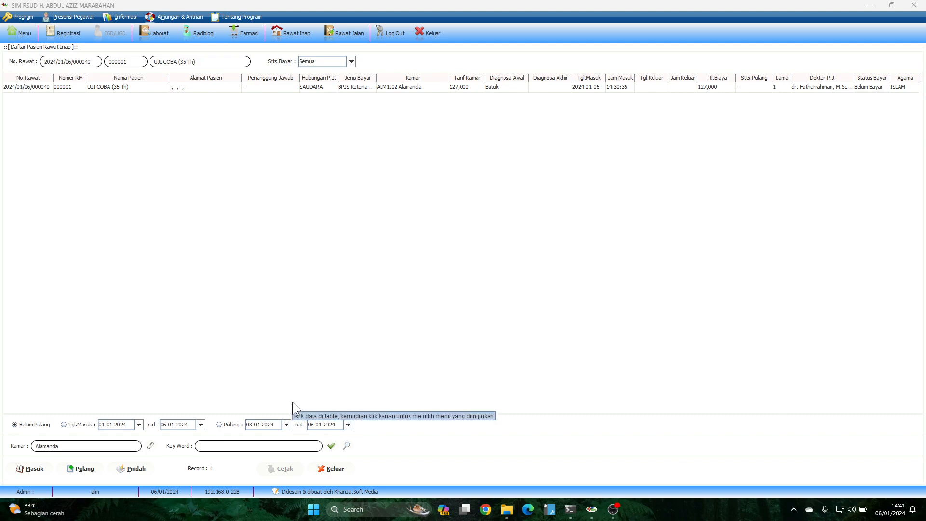
pyautogui.write('00001')
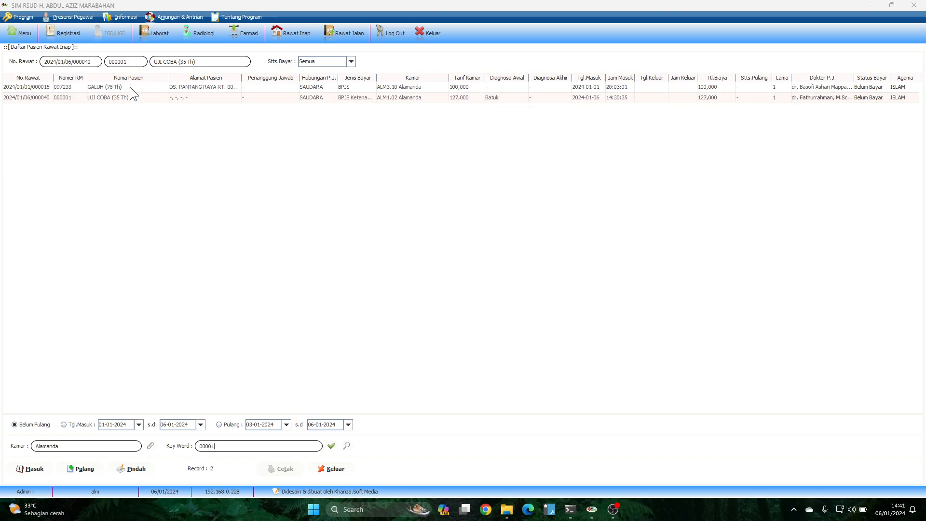
# Clear the number keyword and search for the test patient by full name
pyautogui.press('BackSpace')
pyautogui.press('BackSpace')
pyautogui.press('BackSpace')
pyautogui.press('BackSpace')
pyautogui.press('BackSpace')
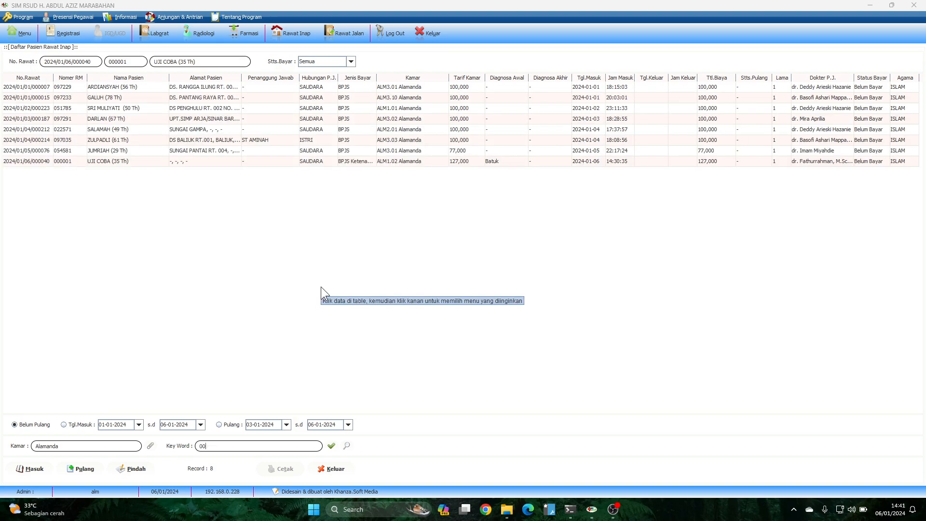
pyautogui.write('uji coba')
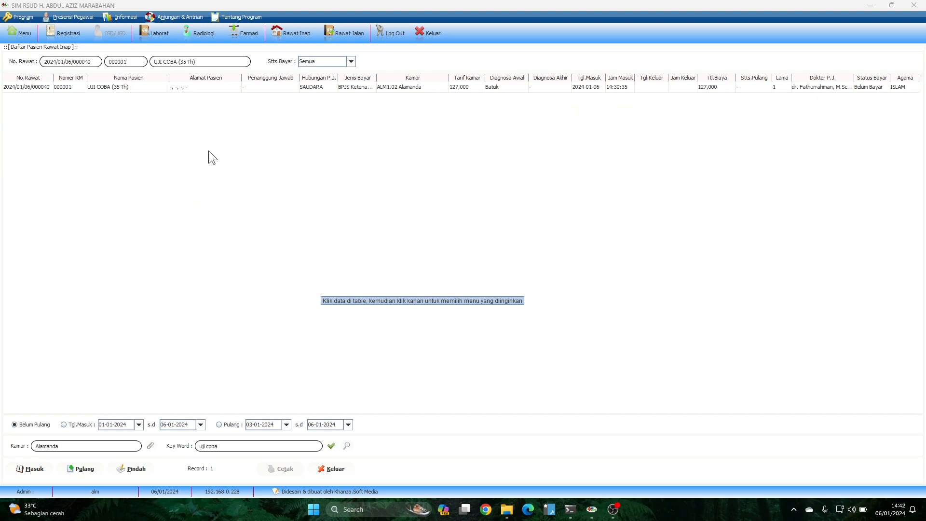
# Open the inpatient billing and treatment data (Data Tagihan/Tindakan Rawat Inap) for the test patient
pyautogui.click(106, 88)
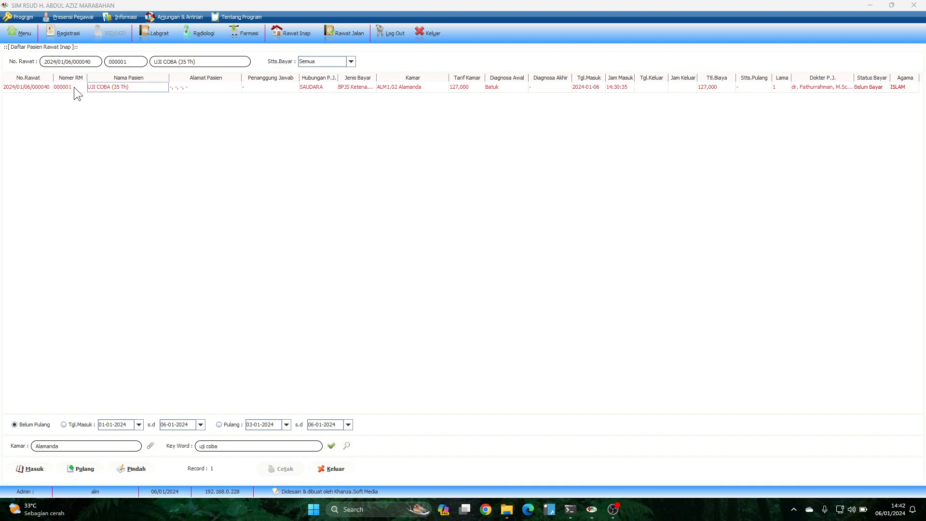
pyautogui.rightClick(97, 89)
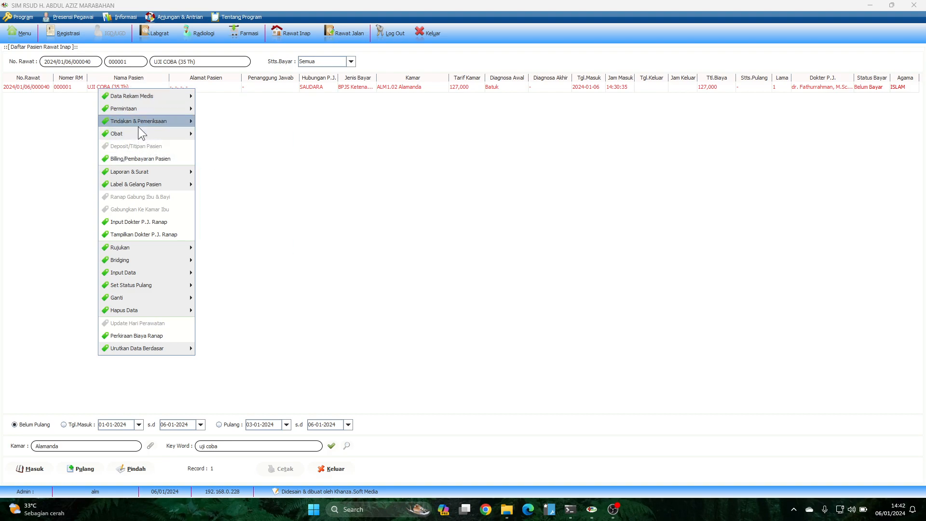
pyautogui.moveTo(138, 122)
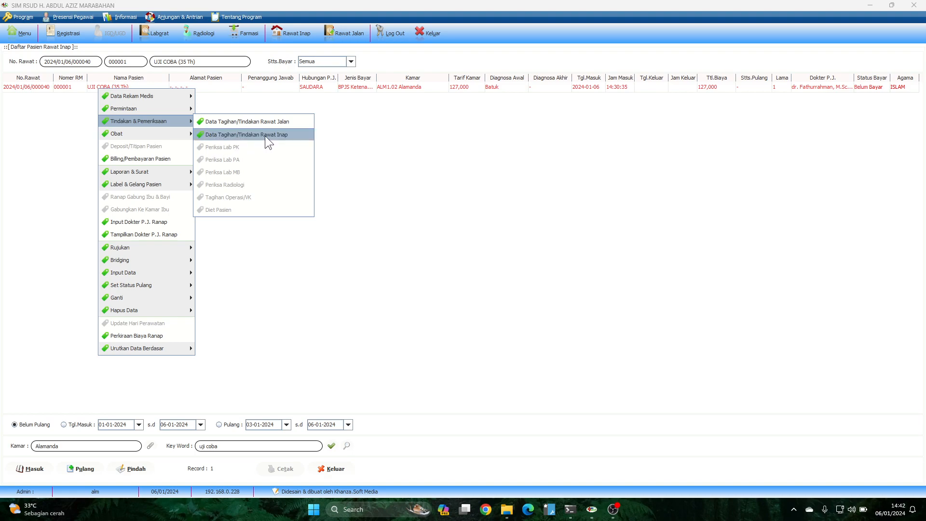
pyautogui.click(240, 134)
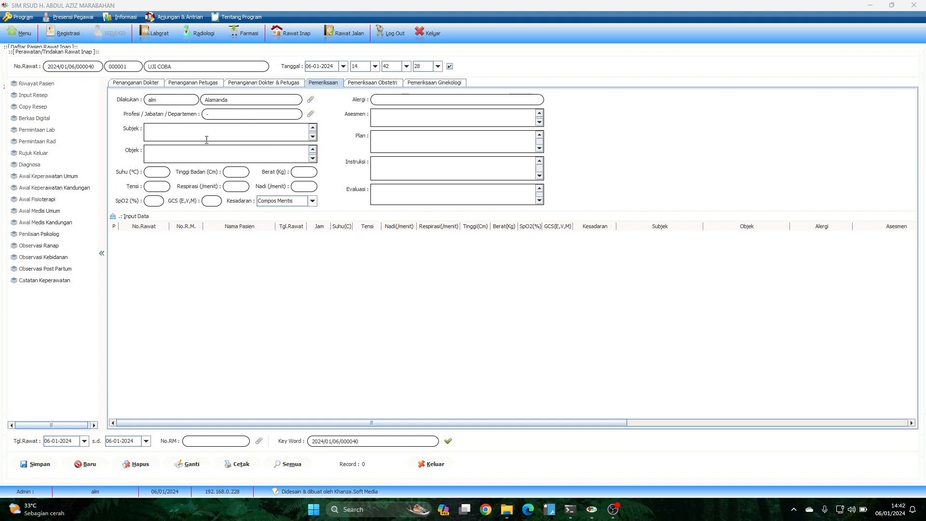
# Fill in the examination's Subjek with "subjek", Objek with "objek" and Alergi with "-"
pyautogui.click(184, 128)
pyautogui.write('subjek')
pyautogui.press('Tab')
pyautogui.write('objek')
pyautogui.click(426, 95)
pyautogui.write('-')
# Enter "asesment" as Asesmen, "plan" as Plan, "instruksi" as Instruksi and "evaluasi" as Evaluasi
pyautogui.click(421, 118)
pyautogui.write('asesment')
pyautogui.click(437, 135)
pyautogui.write('plan')
pyautogui.write('nstruksi')
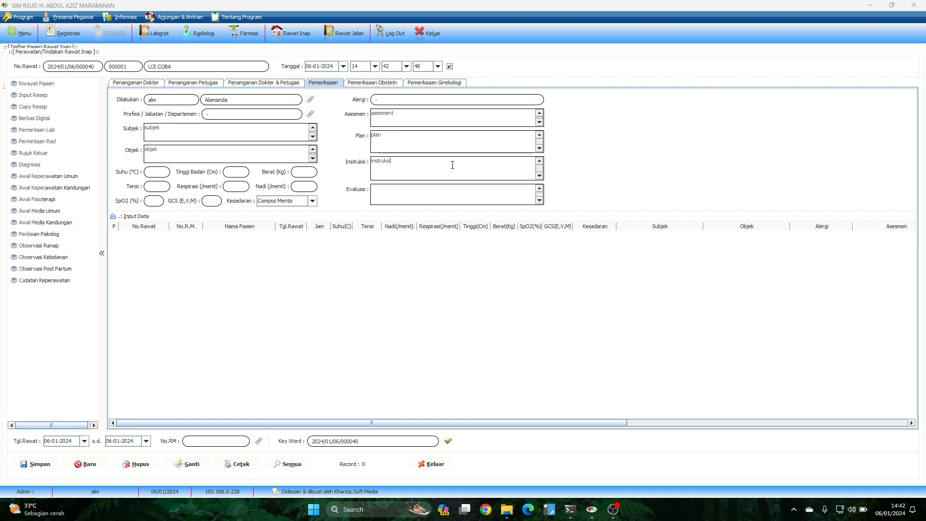
pyautogui.click(448, 189)
pyautogui.write('evaluasi')
# Replace the Evaluasi and Instruksi texts with "-"
pyautogui.moveTo(421, 188); pyautogui.dragTo(372, 188)
pyautogui.write('-')
pyautogui.moveTo(411, 164); pyautogui.dragTo(333, 153)
pyautogui.write('-')
# Enter the vital signs: temperature 30, height 171, weight 12, Tensi 11, and 12 each for respiration, pulse, SpO2 and GCS
pyautogui.write('30')
pyautogui.click(239, 172)
pyautogui.write('171')
pyautogui.click(294, 171)
pyautogui.write('12')
pyautogui.press('Tab')
pyautogui.write('11')
pyautogui.press('Tab')
pyautogui.write('12')
pyautogui.press('Tab')
pyautogui.write('12')
pyautogui.press('Tab')
pyautogui.write('12')
pyautogui.press('Tab')
pyautogui.write('12')
# Set the consciousness level (Kesadaran) to Compos Mentis and save the examination
pyautogui.click(312, 201)
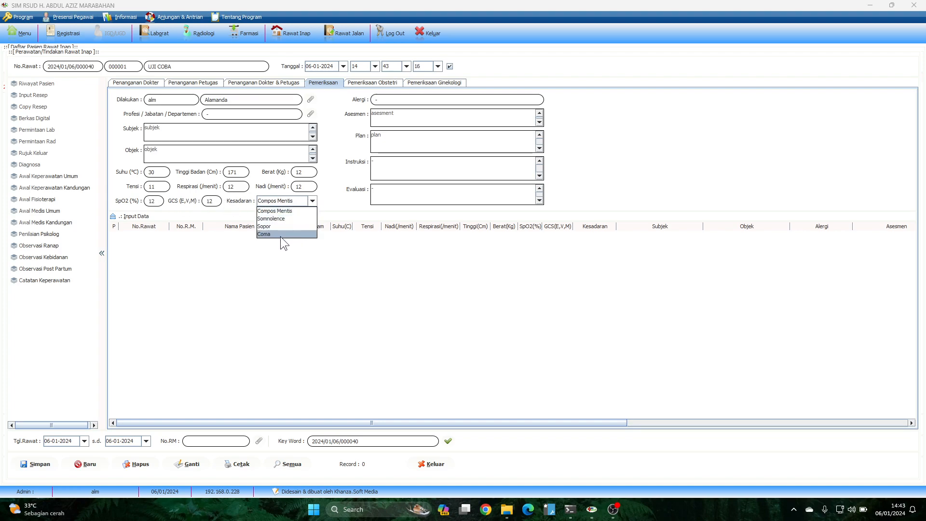
pyautogui.click(285, 212)
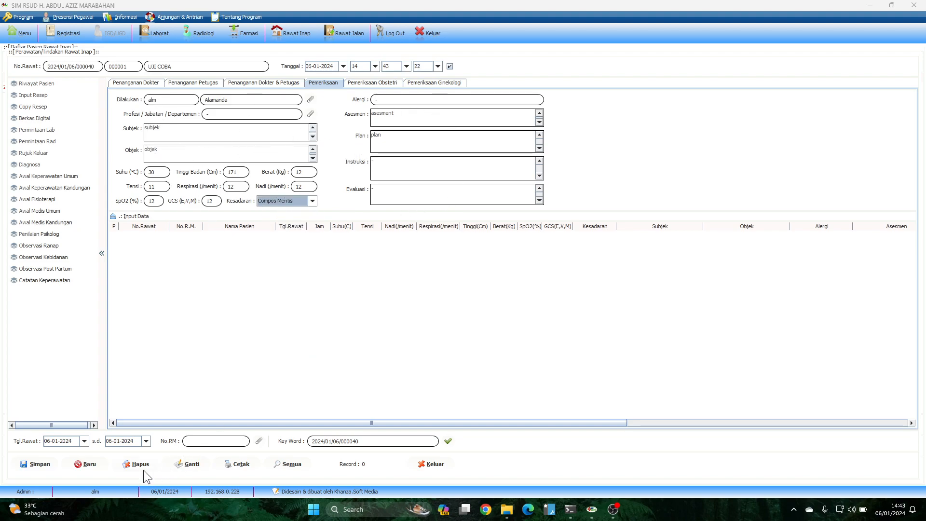
pyautogui.click(36, 464)
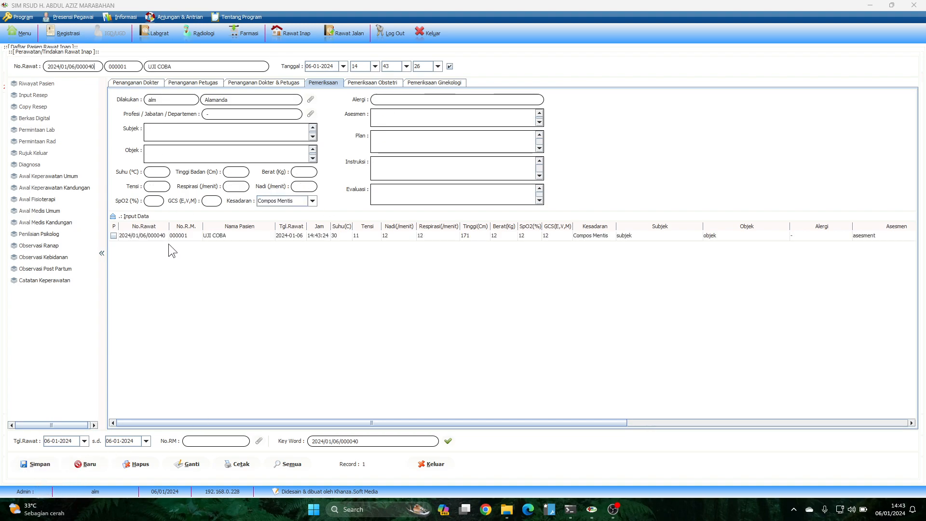
# Change the saved examination's Subjek to "subjek sadar penuh" and update the record
pyautogui.moveTo(189, 423); pyautogui.dragTo(470, 423)
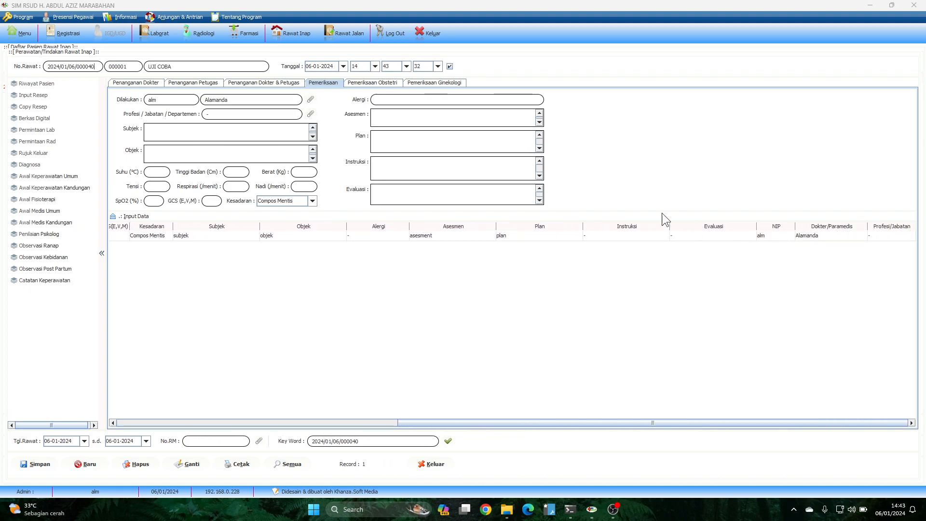
pyautogui.moveTo(413, 424); pyautogui.dragTo(113, 418)
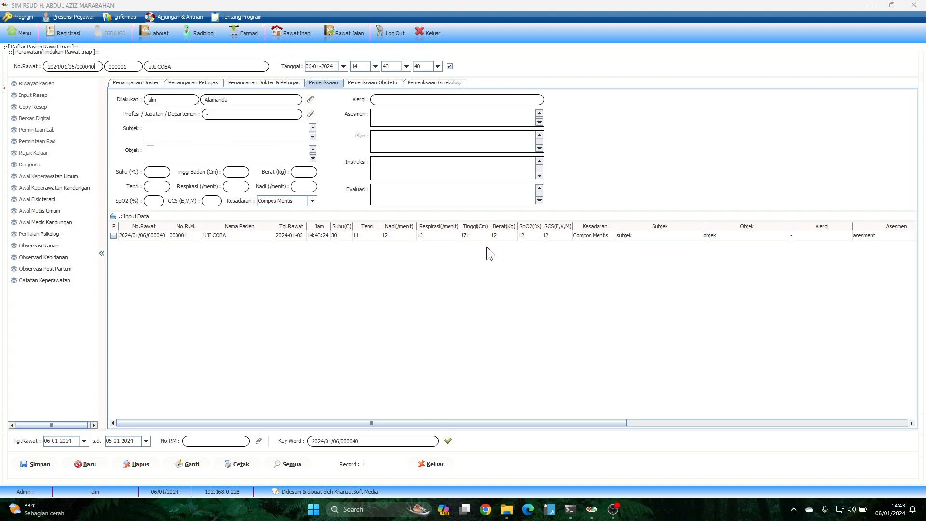
pyautogui.click(215, 236)
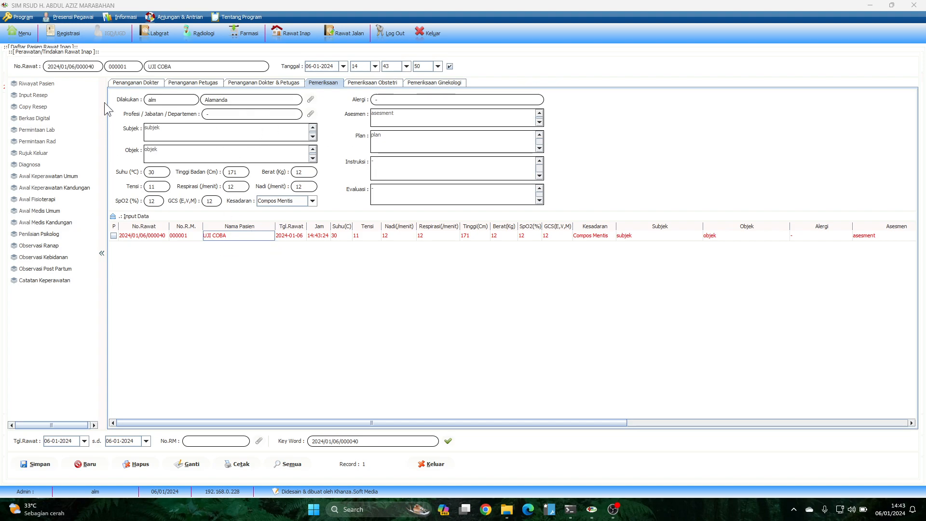
pyautogui.click(191, 136)
pyautogui.write('sadar penuh')
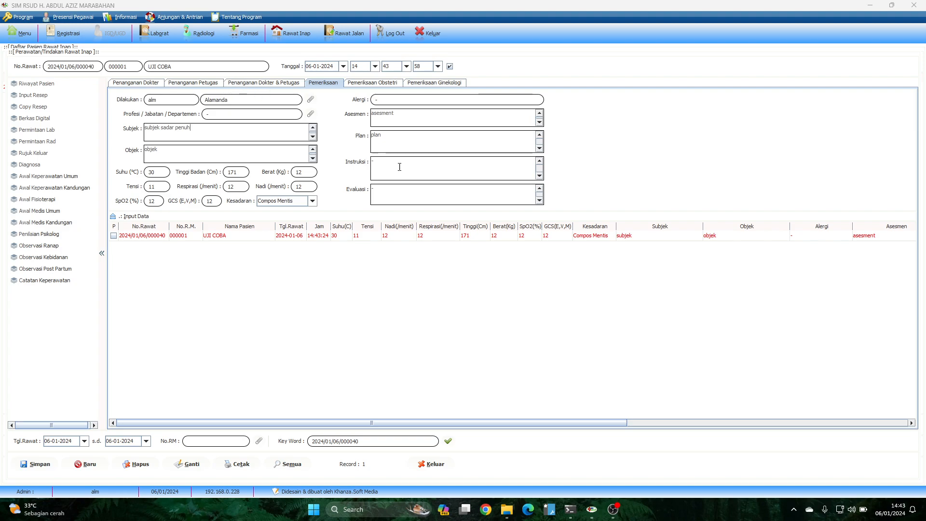
pyautogui.click(189, 464)
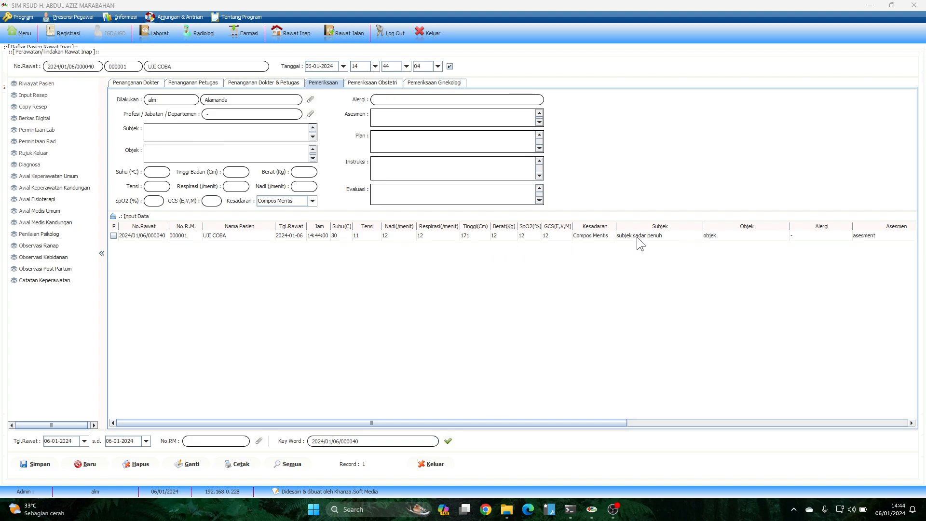
# Load the saved examination, change its Objek to "objek pendarahan" and save it as a new examination record
pyautogui.click(659, 237)
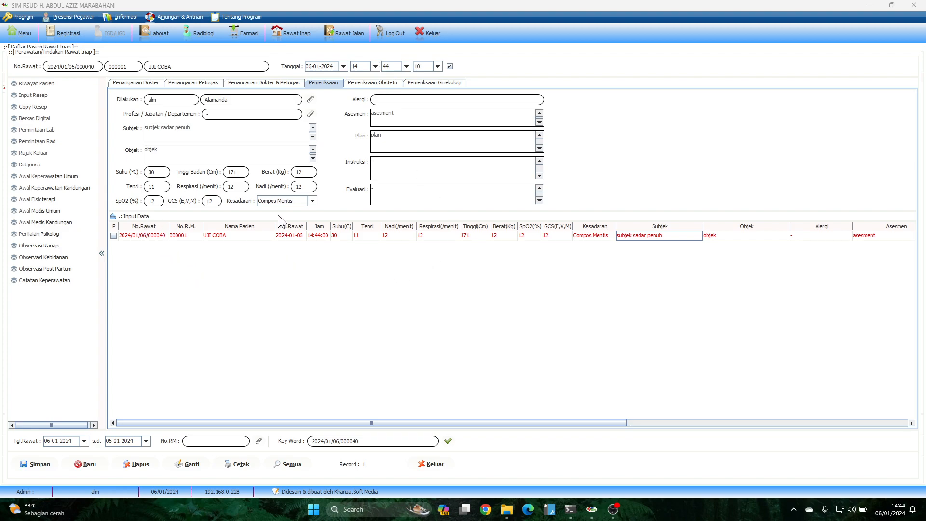
pyautogui.click(190, 235)
pyautogui.click(208, 153)
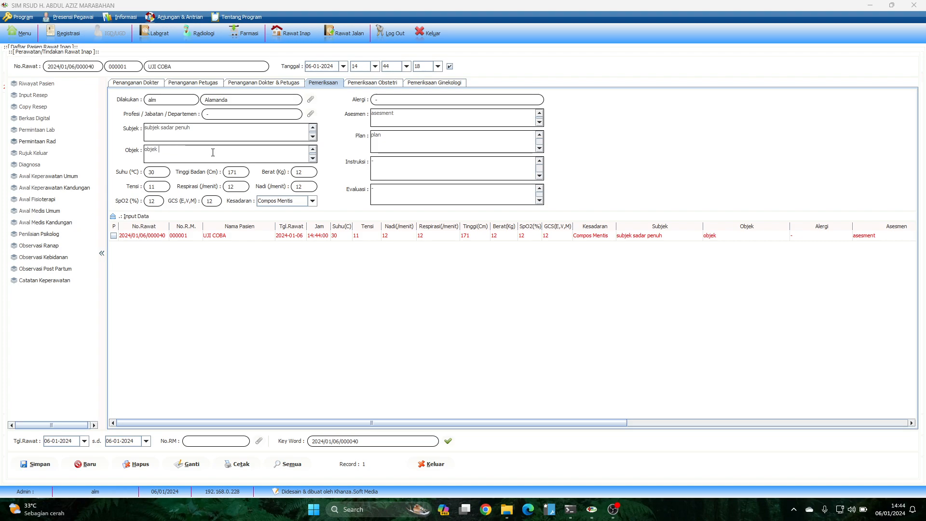
pyautogui.write('pendarahan')
pyautogui.click(32, 465)
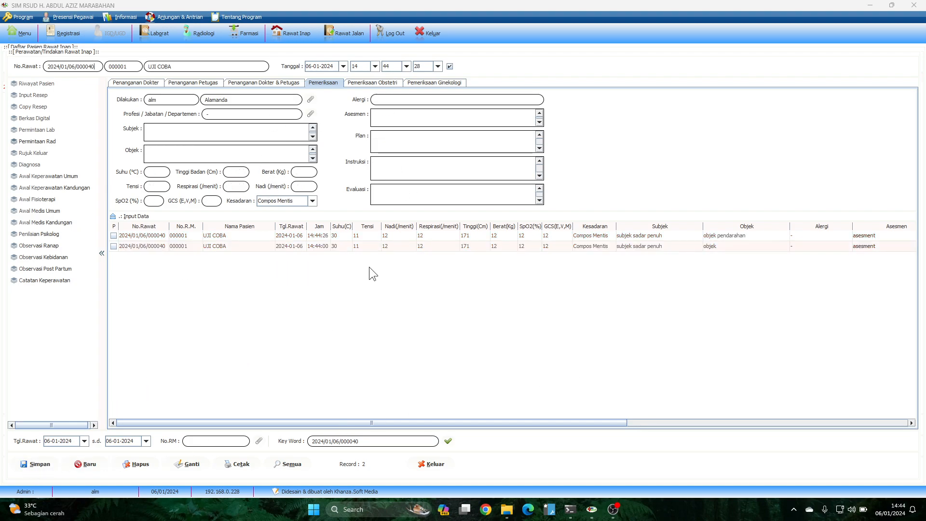
# Compare the two examination records, mark the 14:44:26 one with Objek "objek pendarahan" and delete it
pyautogui.click(328, 246)
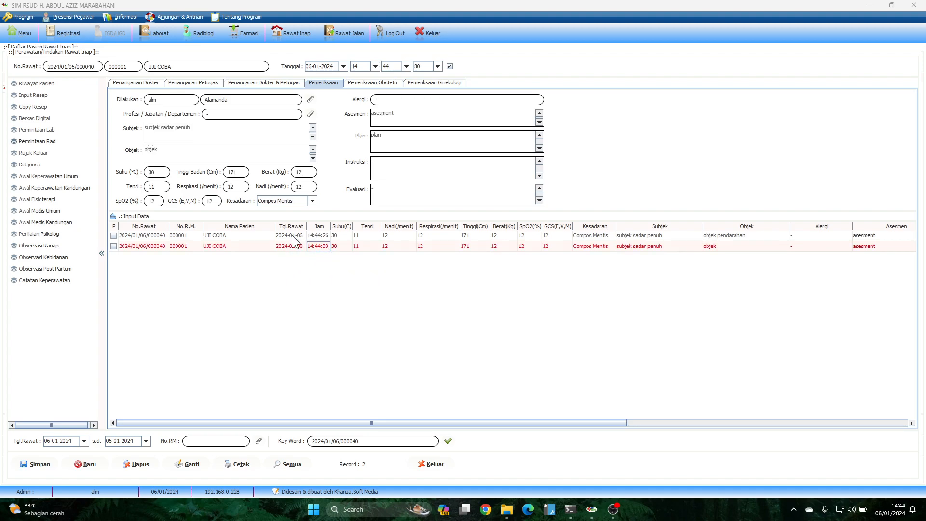
pyautogui.click(318, 236)
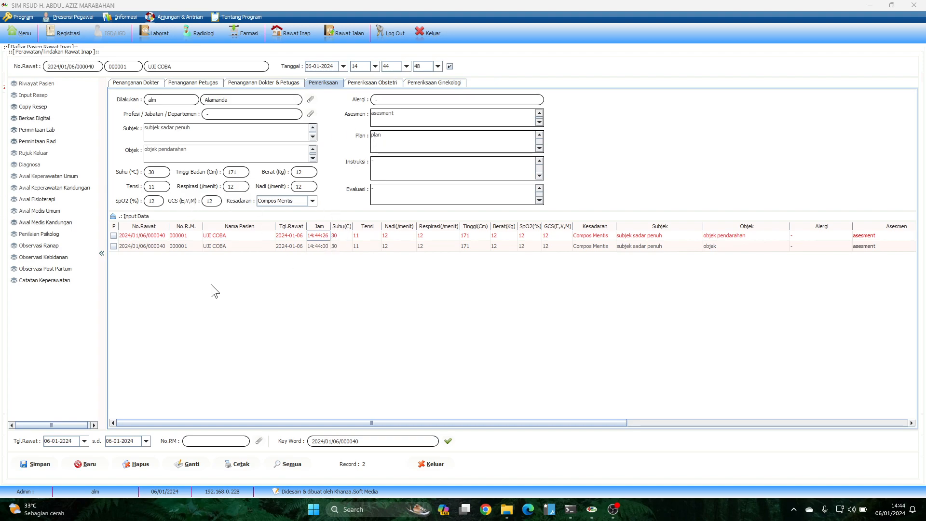
pyautogui.click(174, 247)
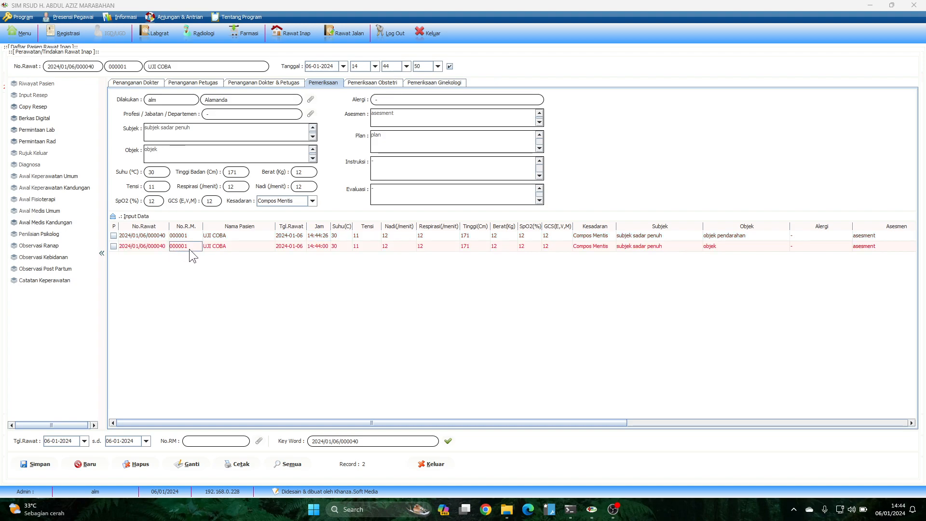
pyautogui.click(133, 237)
pyautogui.click(113, 236)
pyautogui.click(135, 463)
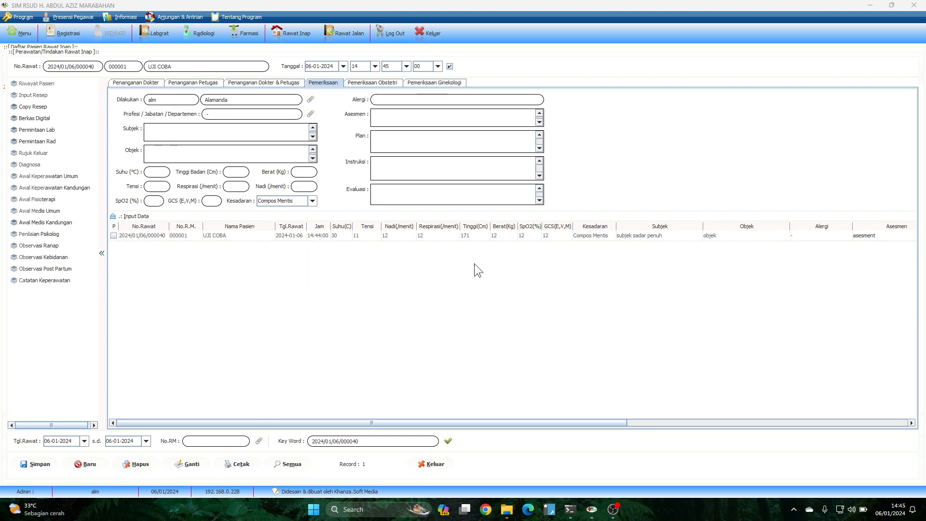
# In Penanganan Dokter & Petugas, search the doctors by partial name and assign the matching Penyakit Dalam specialist as Dokter
pyautogui.moveTo(360, 423); pyautogui.dragTo(311, 412)
pyautogui.click(284, 84)
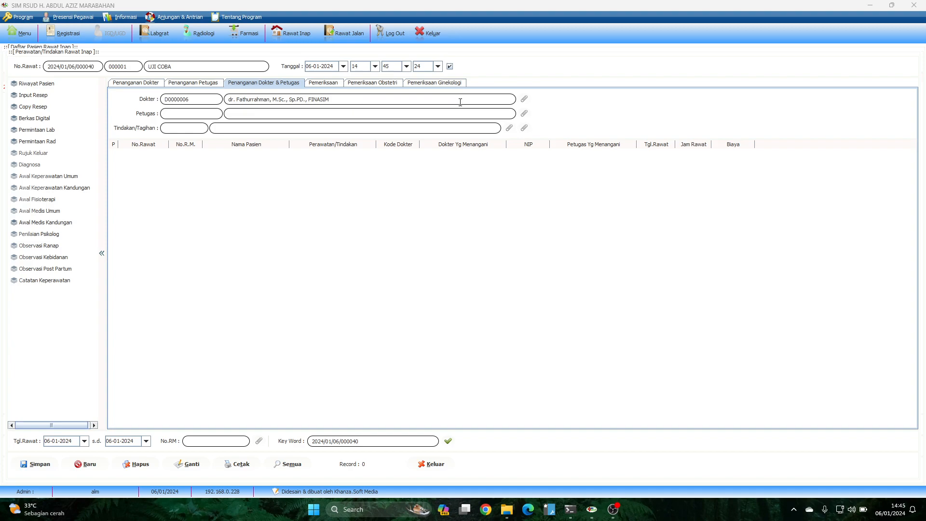
pyautogui.click(524, 99)
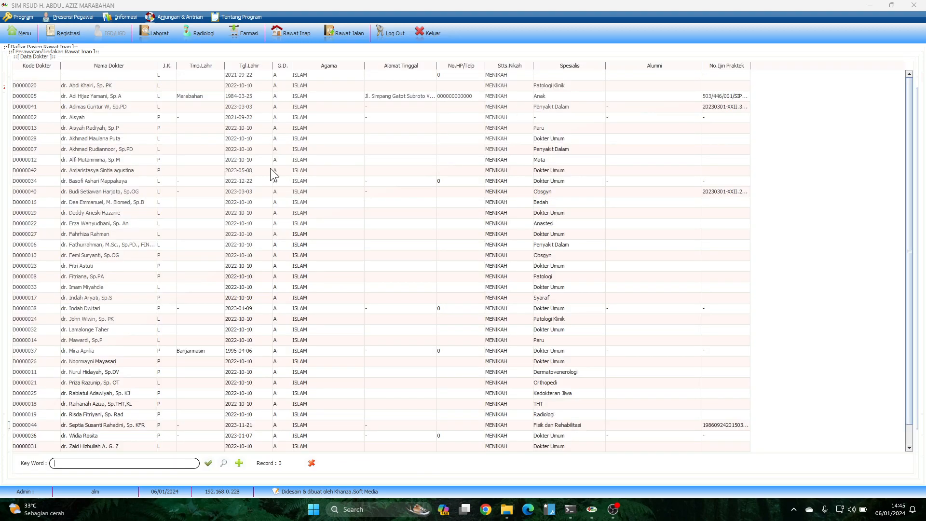
pyautogui.write('akh')
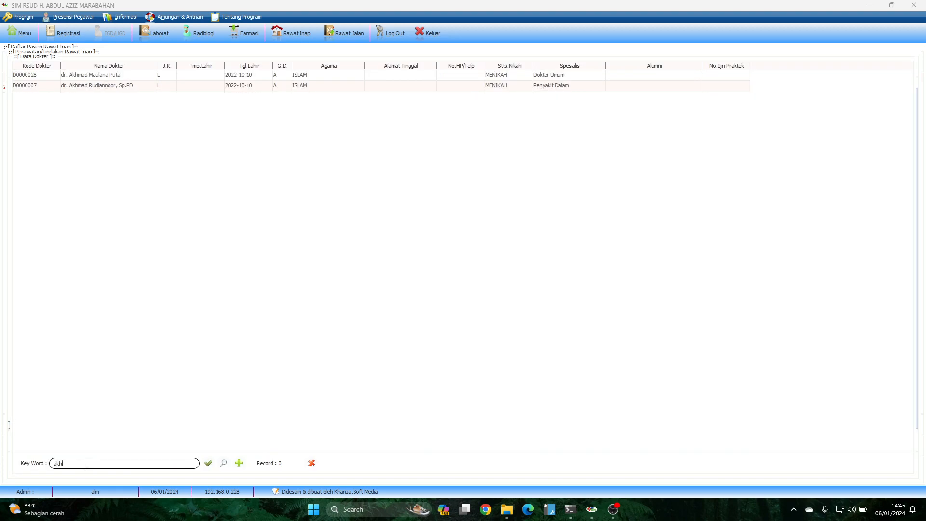
pyautogui.click(115, 87)
pyautogui.doubleClick(114, 91)
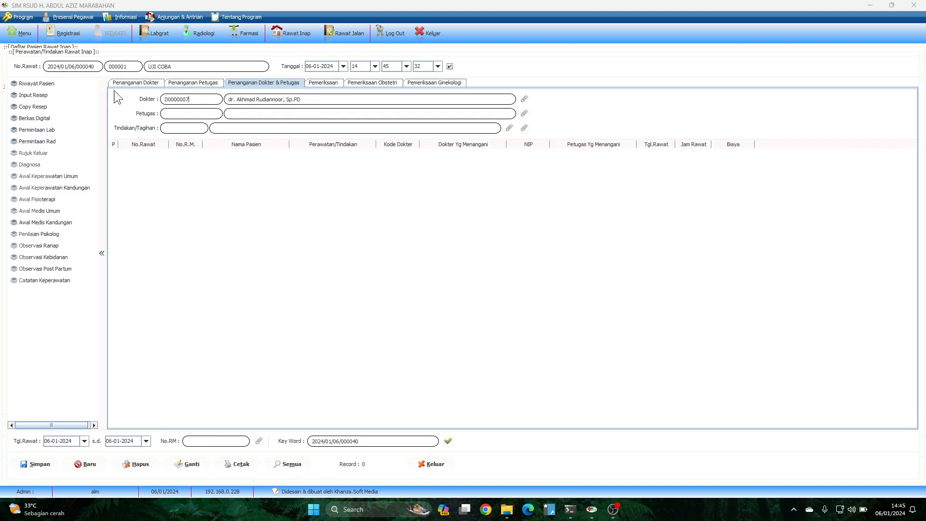
# Search the staff list for "alam", clear the search and assign the "-" entry as Petugas
pyautogui.click(527, 114)
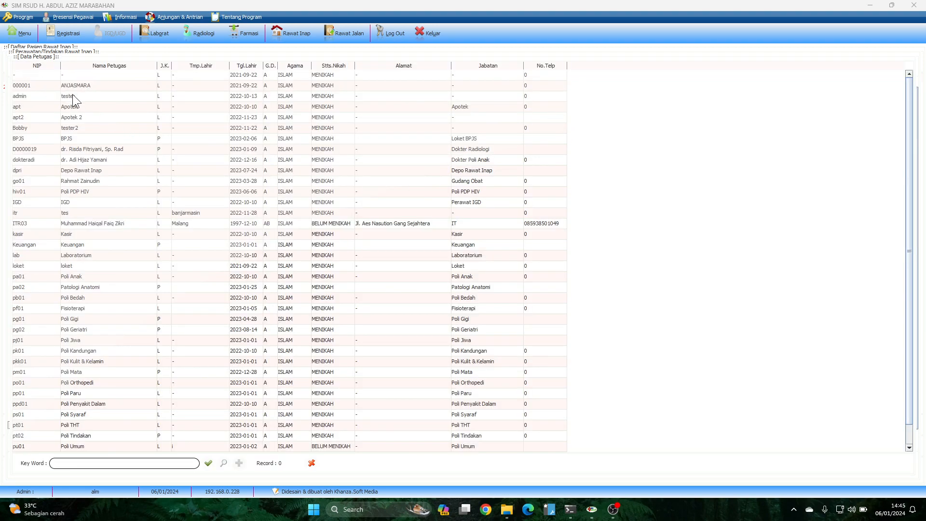
pyautogui.write('alam')
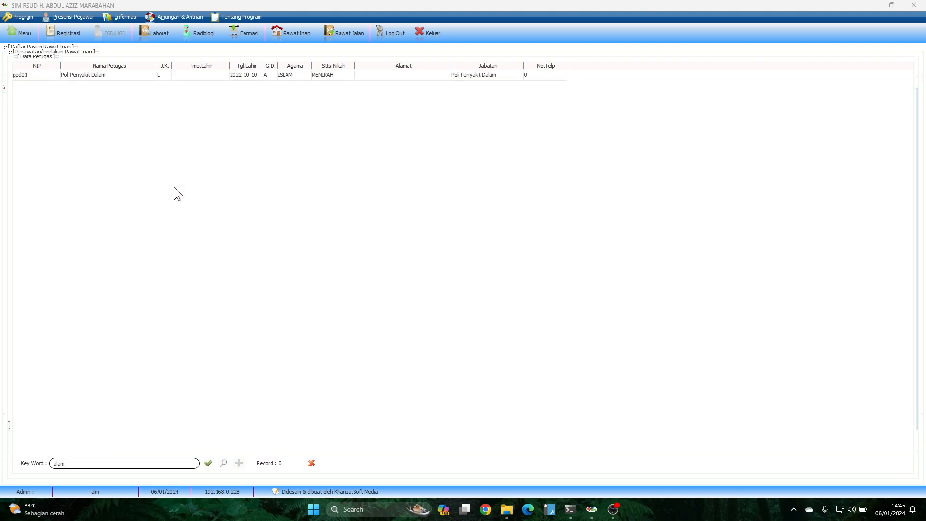
pyautogui.write('m')
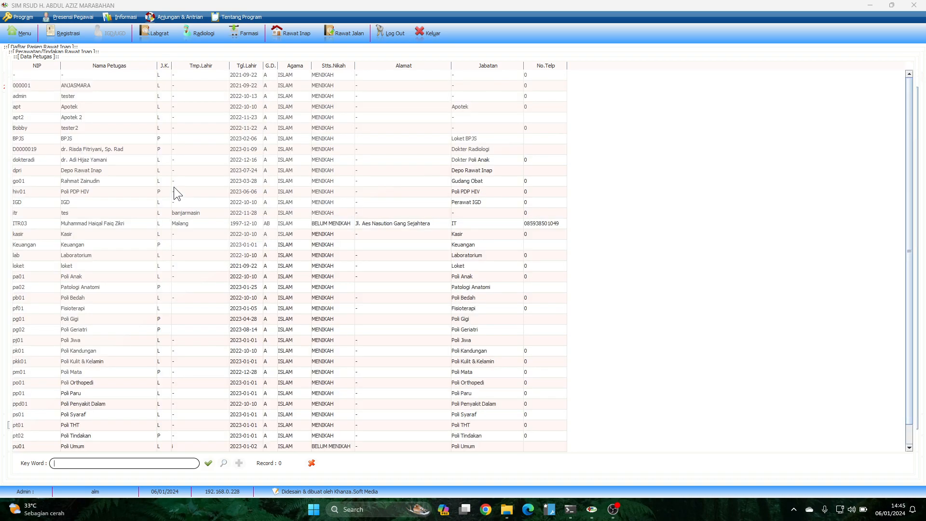
pyautogui.scroll(-1, 116, 163)
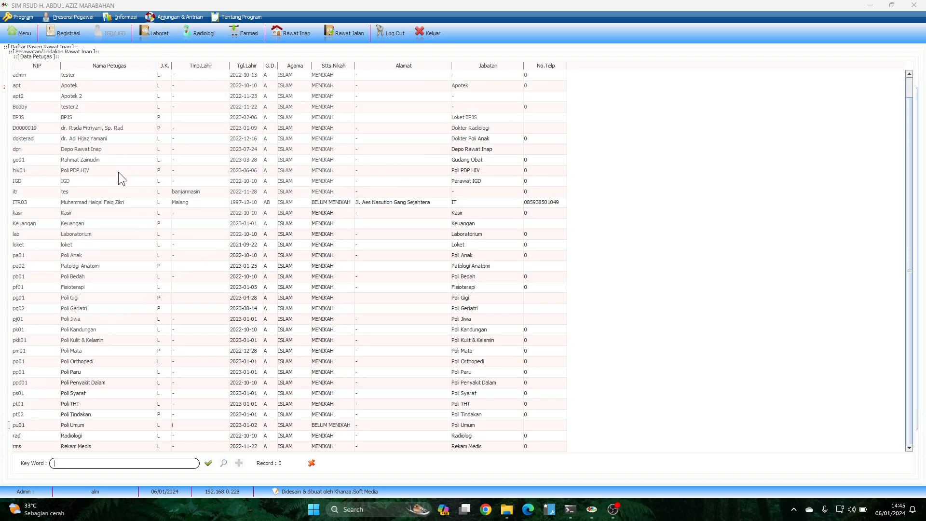
pyautogui.scroll(1, 145, 203)
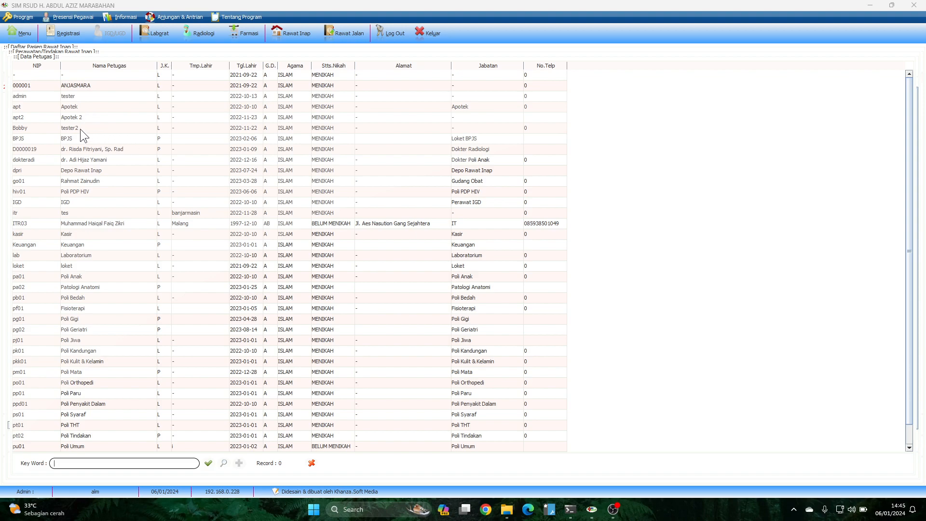
pyautogui.doubleClick(36, 75)
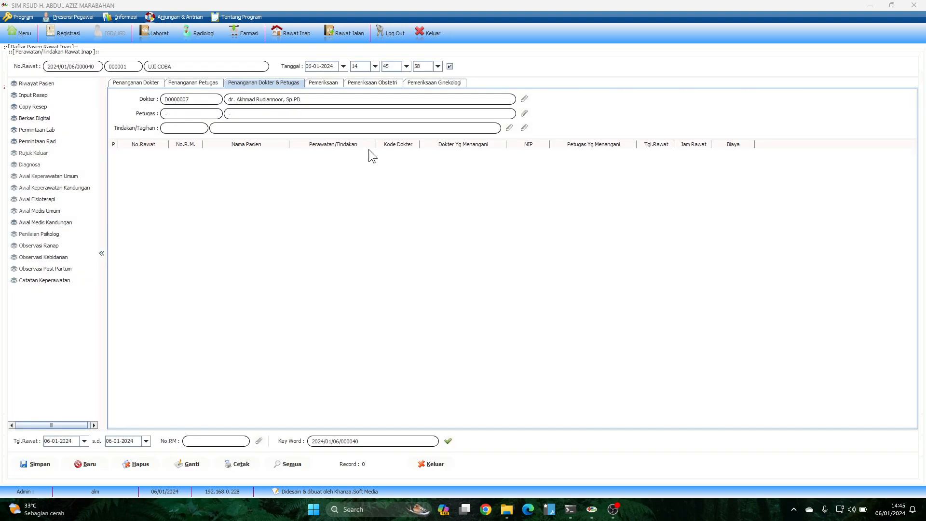
# Search the treatment tariffs for "ver" and "pasang", choose Pasang Drain (ICU.85) as Tindakan/Tagihan and save the treatment
pyautogui.click(509, 127)
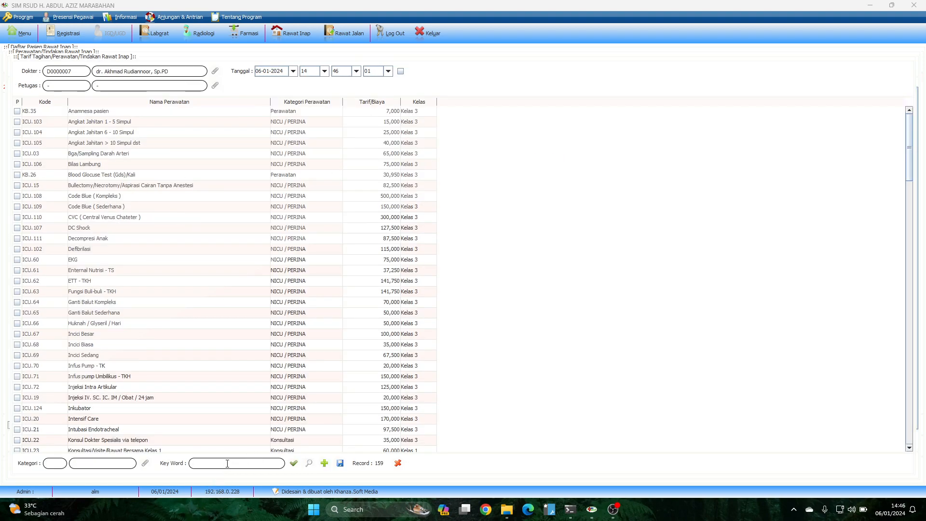
pyautogui.write('ver')
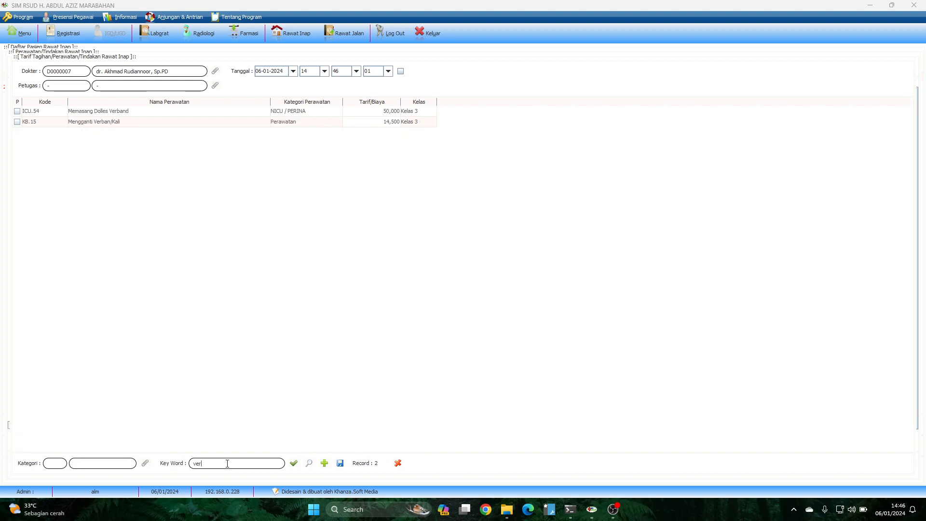
pyautogui.press('Return')
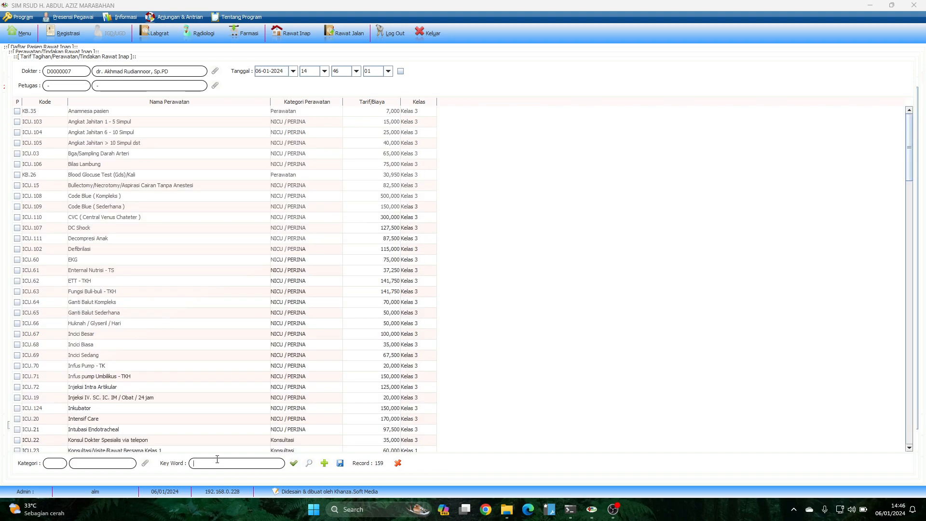
pyautogui.scroll(-10, 583, 235)
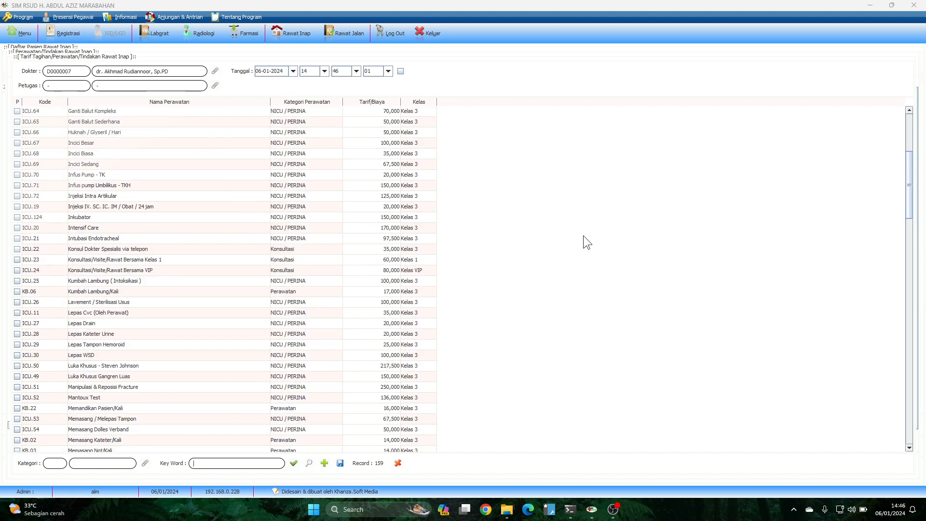
pyautogui.scroll(-9, 583, 235)
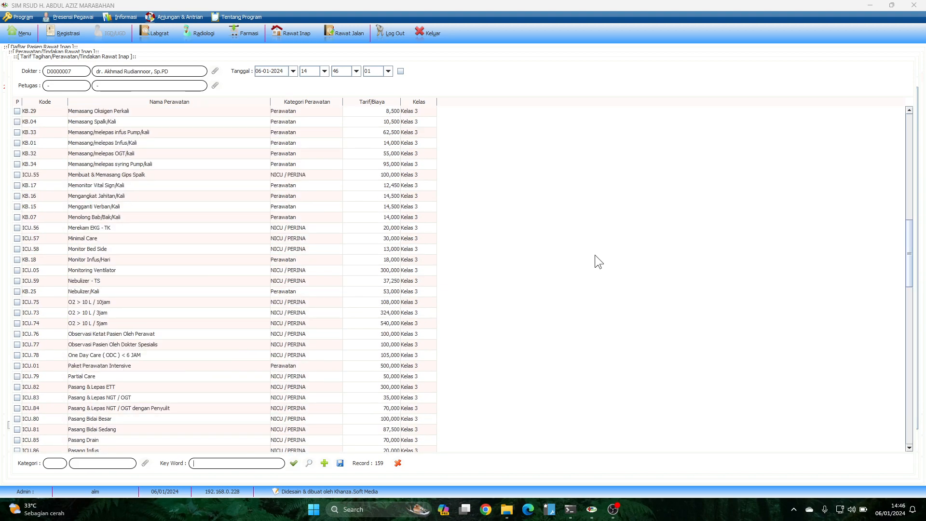
pyautogui.write('asang')
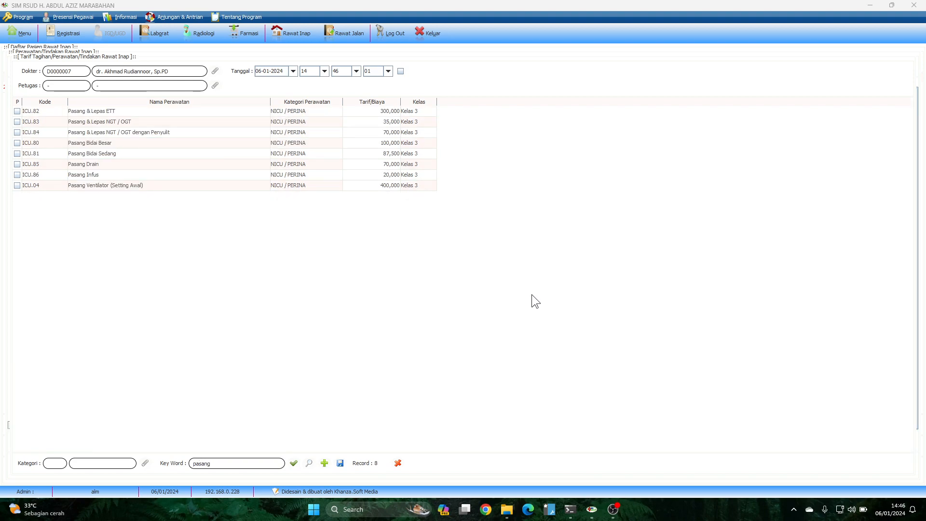
pyautogui.click(85, 164)
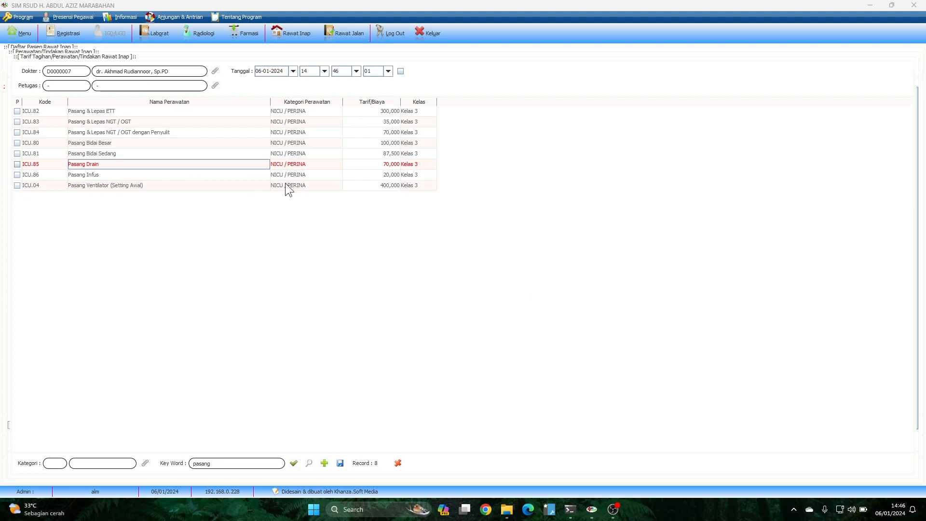
pyautogui.press('space')
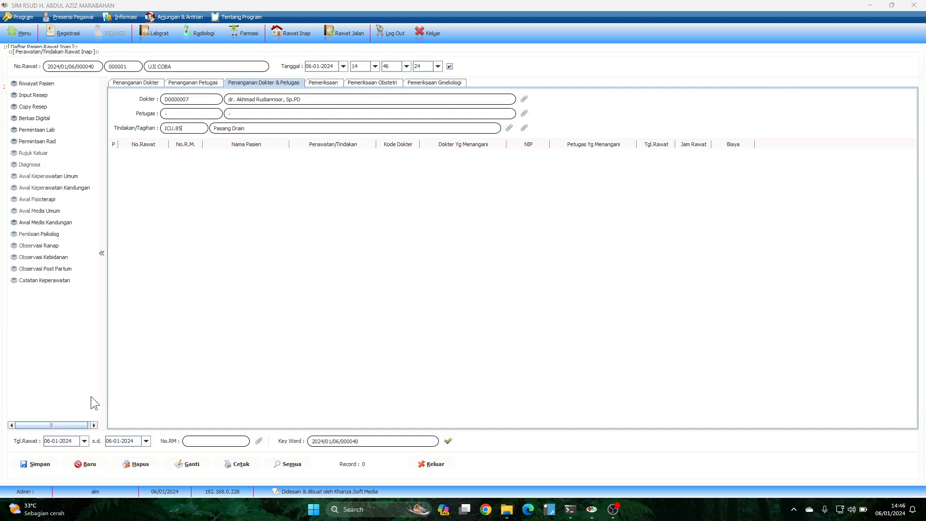
pyautogui.click(33, 463)
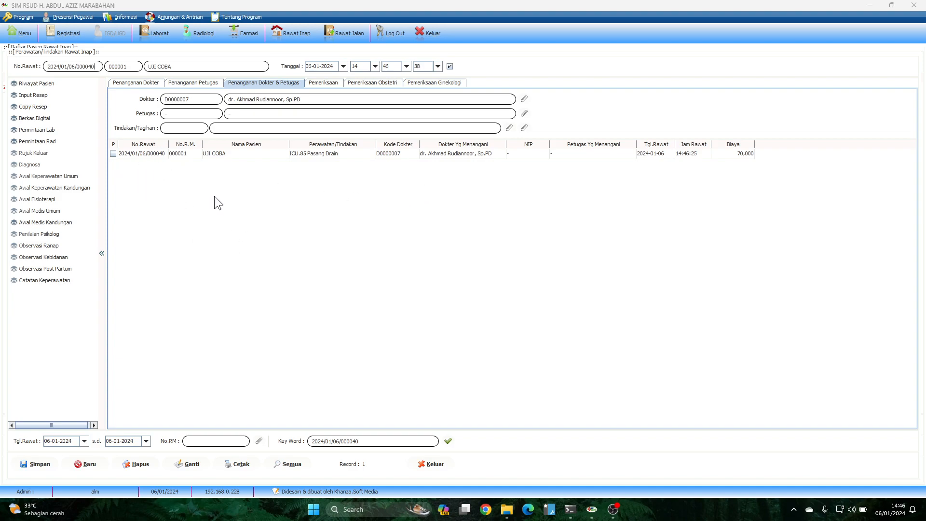
# Replace the doctor search with another partial name and assign the matching Penyakit Dalam specialist with the FINASIM title as Dokter
pyautogui.click(524, 99)
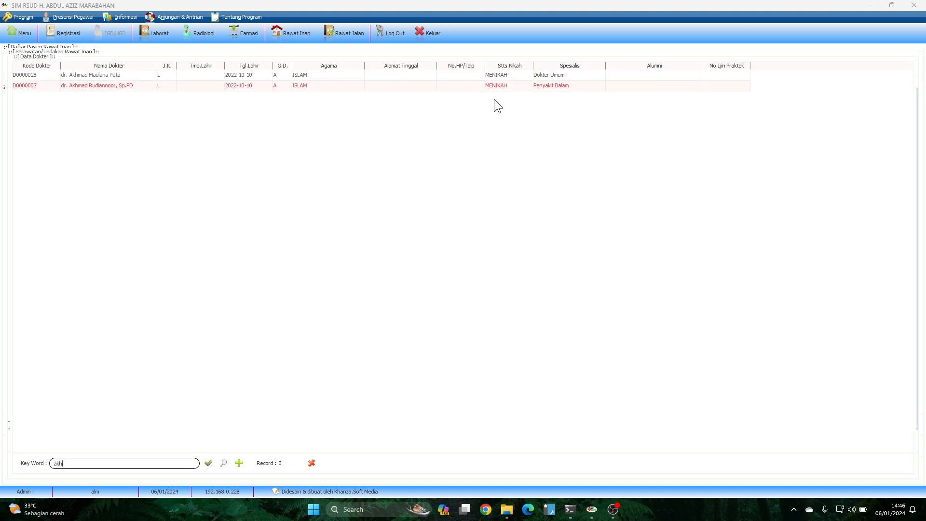
pyautogui.press('BackSpace')
pyautogui.press('BackSpace')
pyautogui.press('BackSpace')
pyautogui.write('fathur')
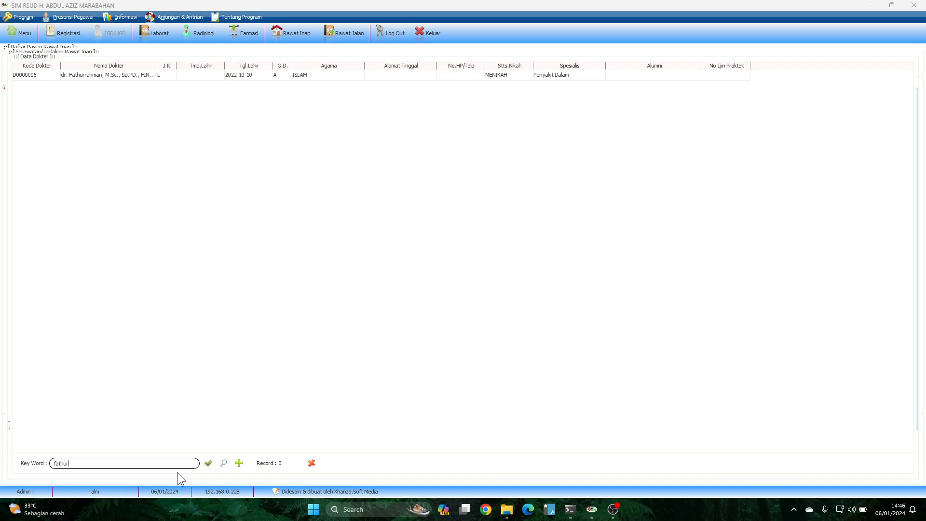
pyautogui.doubleClick(102, 74)
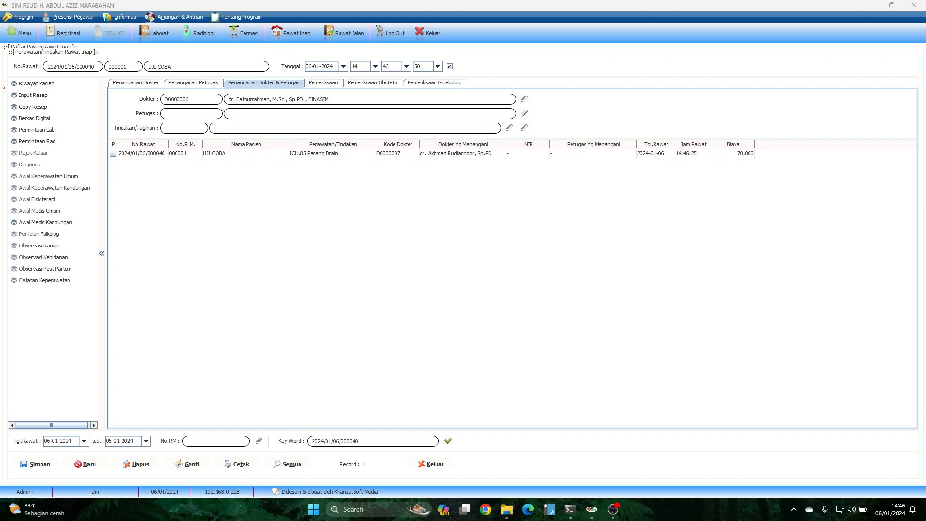
# Choose Bilas Lambung (ICU.106) as Tindakan/Tagihan and save it as a second treatment record
pyautogui.click(509, 128)
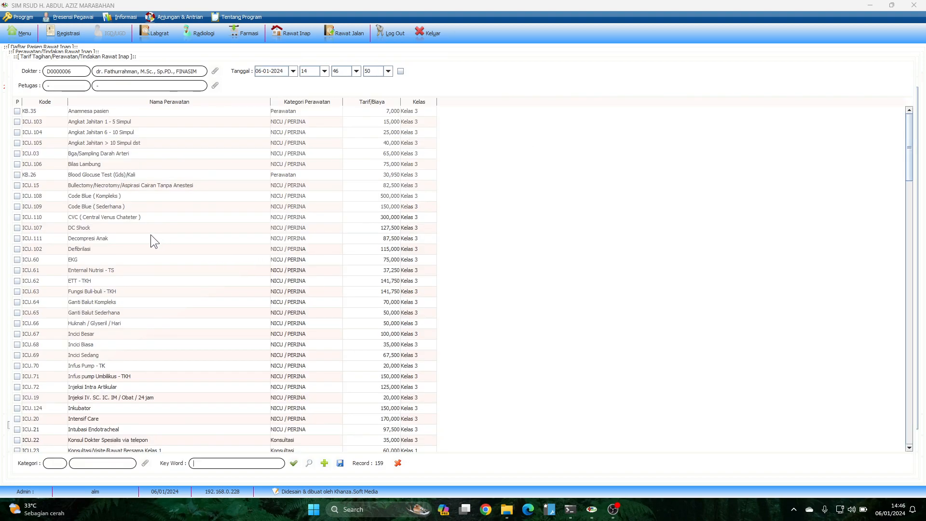
pyautogui.click(106, 164)
pyautogui.doubleClick(135, 162)
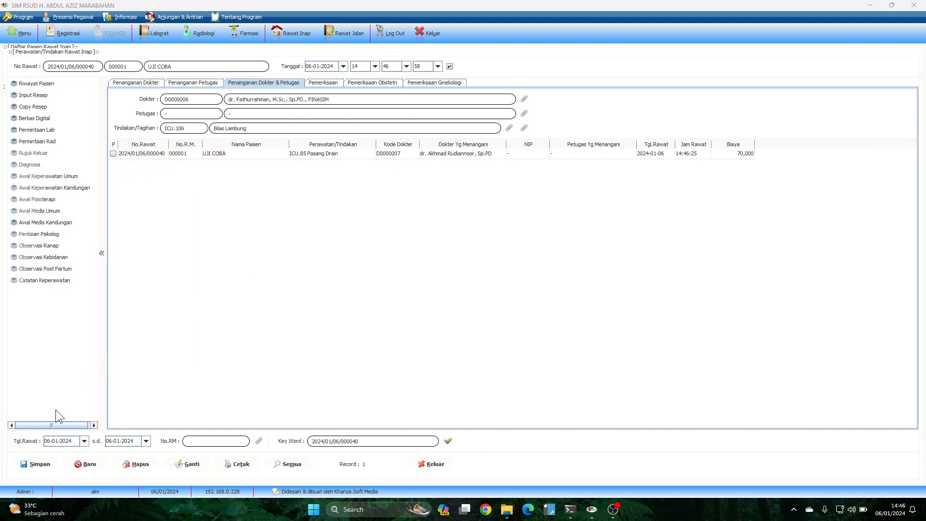
pyautogui.click(40, 466)
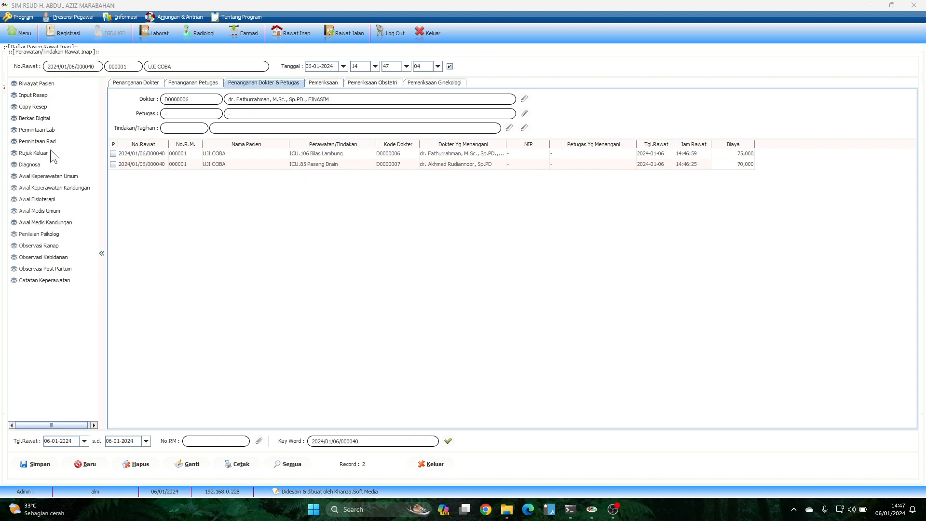
# Select the Pasang Drain treatment record and assign the staff member listed directly below the "-" entry as Petugas
pyautogui.click(302, 153)
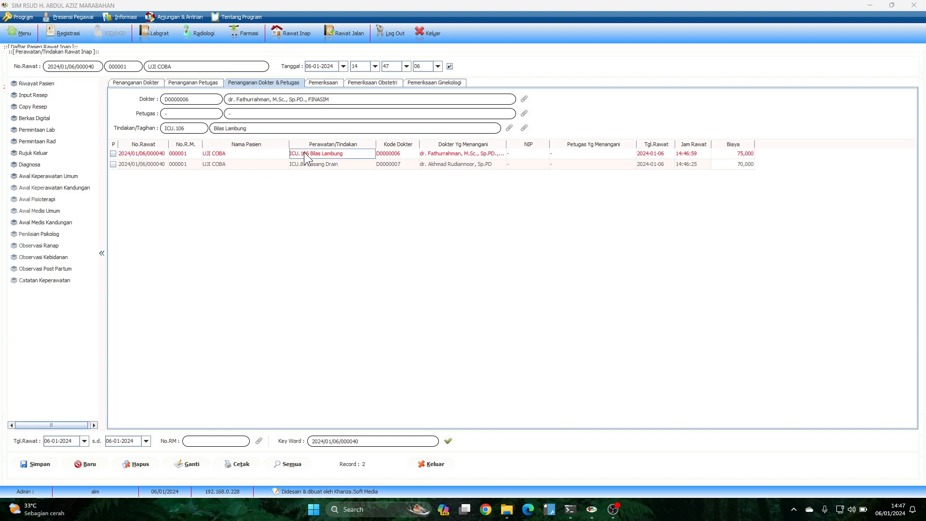
pyautogui.click(224, 163)
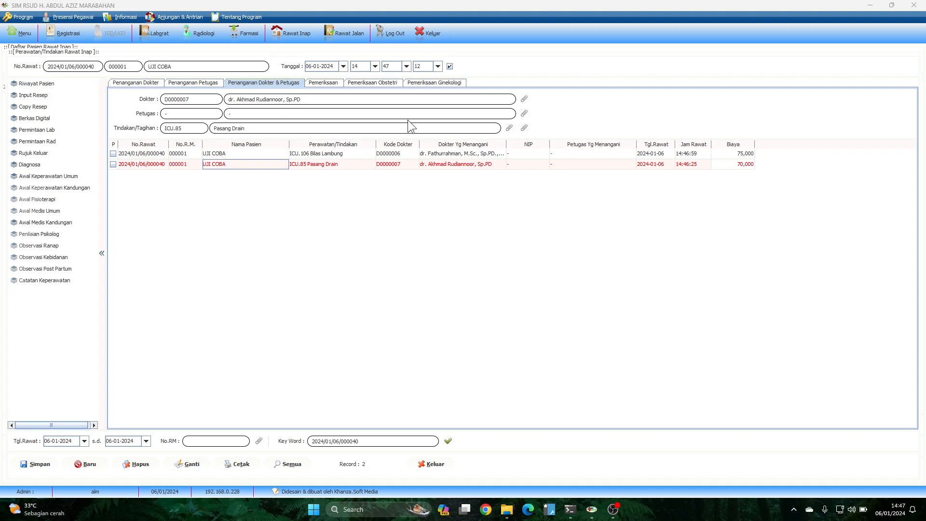
pyautogui.click(525, 113)
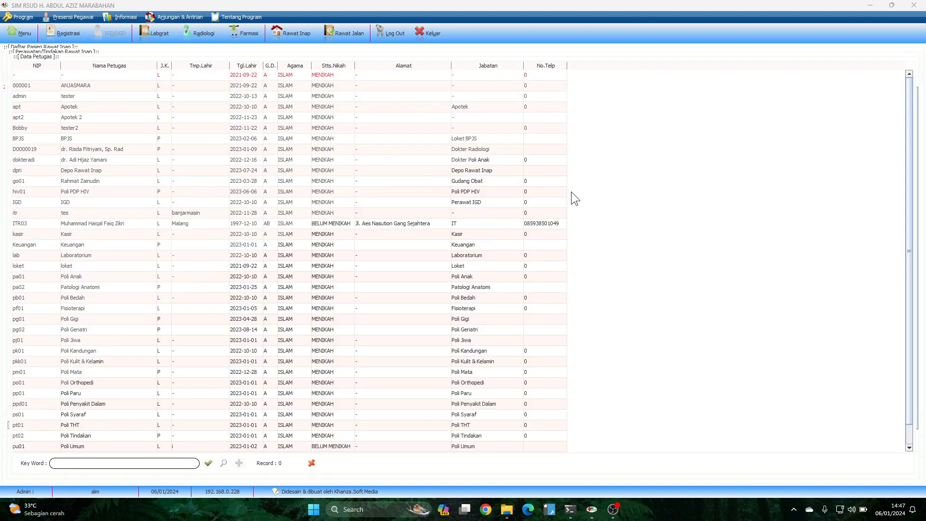
pyautogui.click(42, 86)
pyautogui.press('Return')
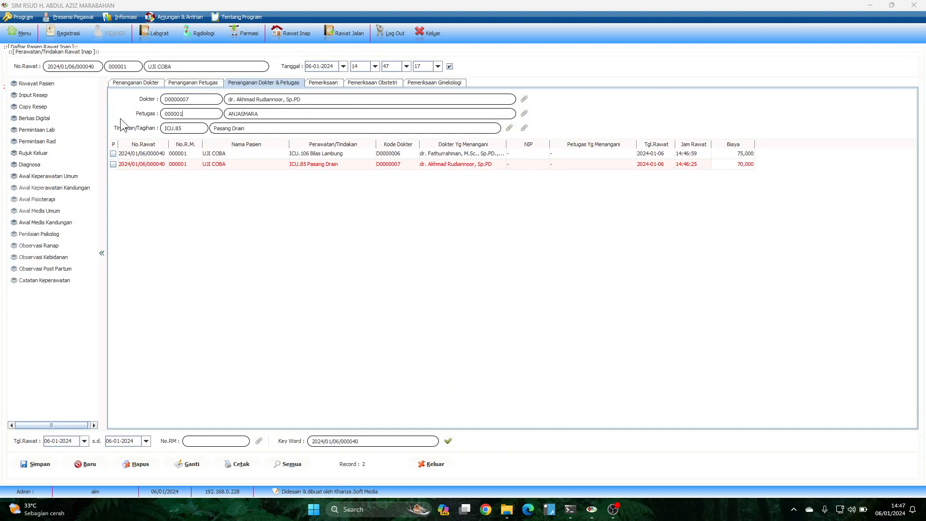
# Change the Dokter to the Penyakit Dalam specialist with the FINASIM title and save the changes to the Pasang Drain record
pyautogui.click(526, 99)
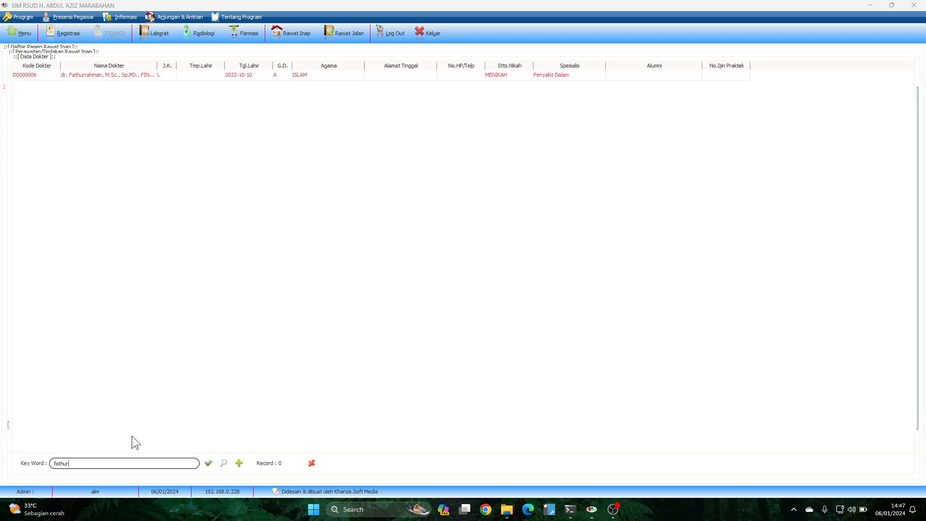
pyautogui.click(93, 73)
pyautogui.press('Return')
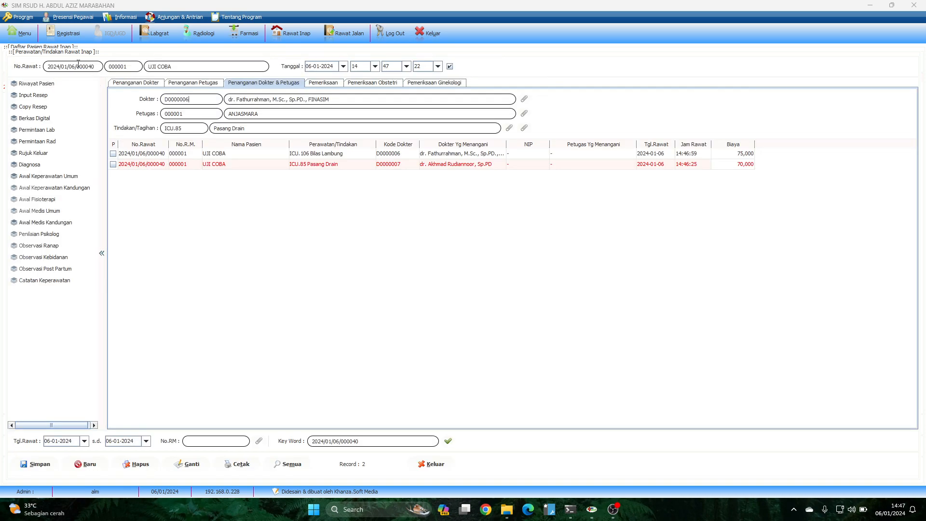
pyautogui.click(200, 461)
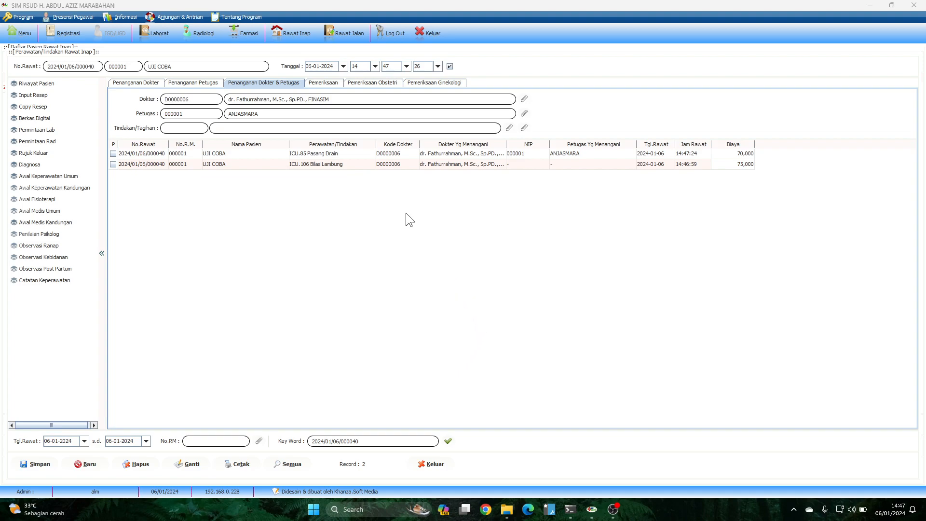
# Select the Bilas Lambung record and sort the treatment table by Perawatan/Tindakan in descending order
pyautogui.click(317, 161)
pyautogui.click(322, 146)
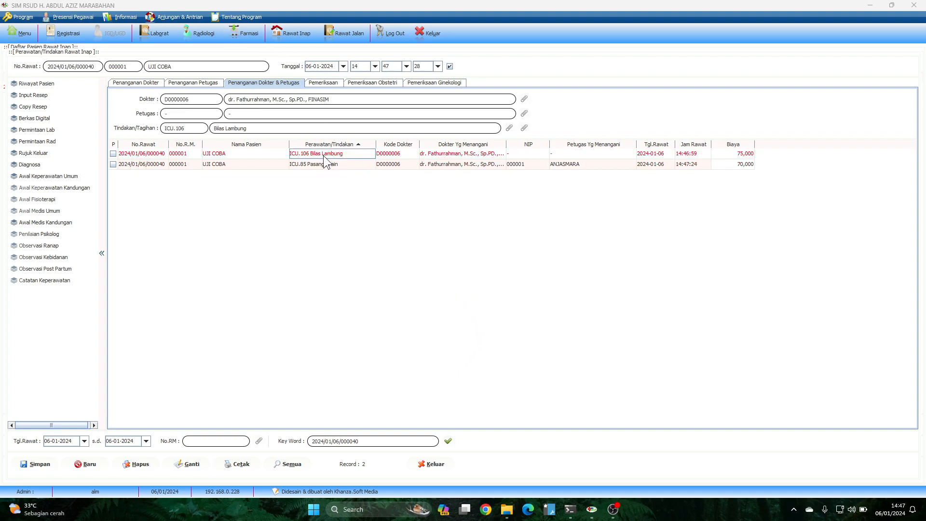
pyautogui.click(316, 146)
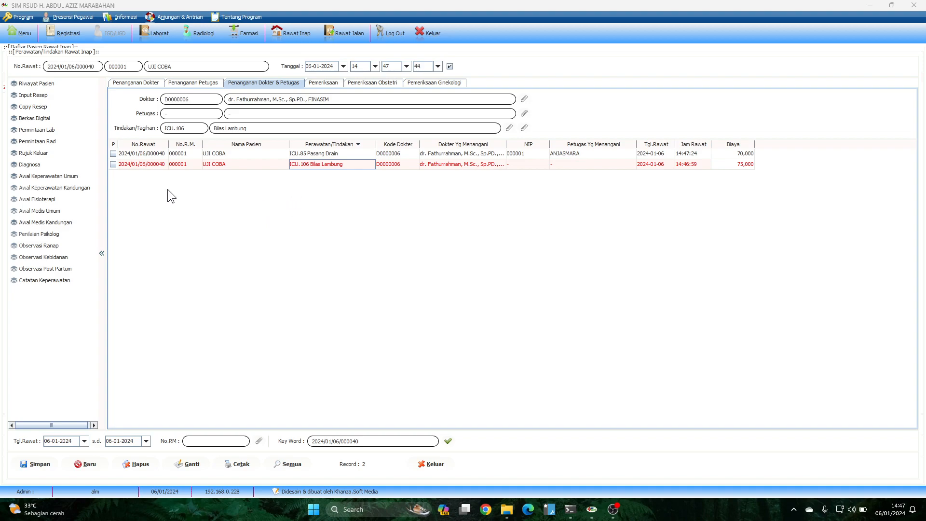
# Start a prescription for the patient, search the drugs for "cefi" and set the Jumlah of CEFIXIME 100 MG KAP to 1
pyautogui.click(28, 94)
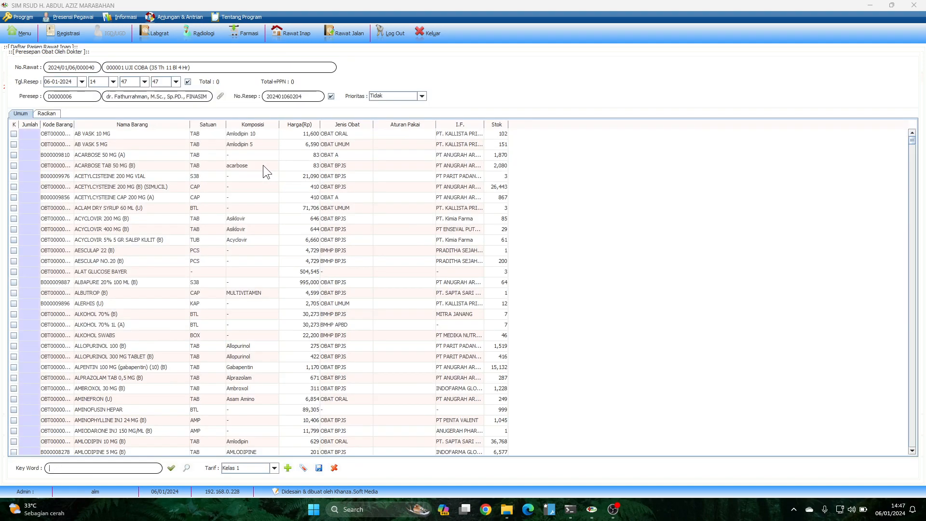
pyautogui.click(139, 470)
pyautogui.write('cefi')
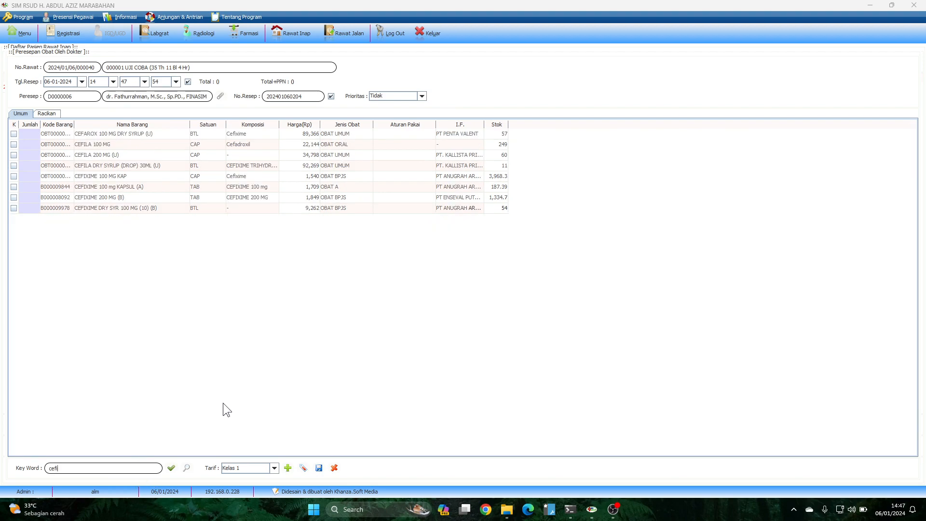
pyautogui.click(30, 177)
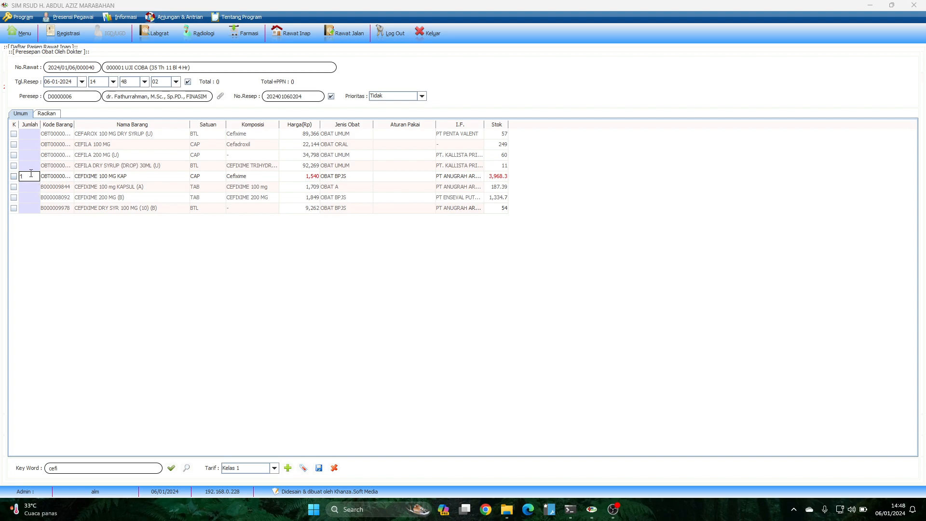
pyautogui.press('Return')
# Set the Aturan Pakai of CEFIXIME 100 MG KAP to 2x2(ujicoba)
pyautogui.click(399, 175)
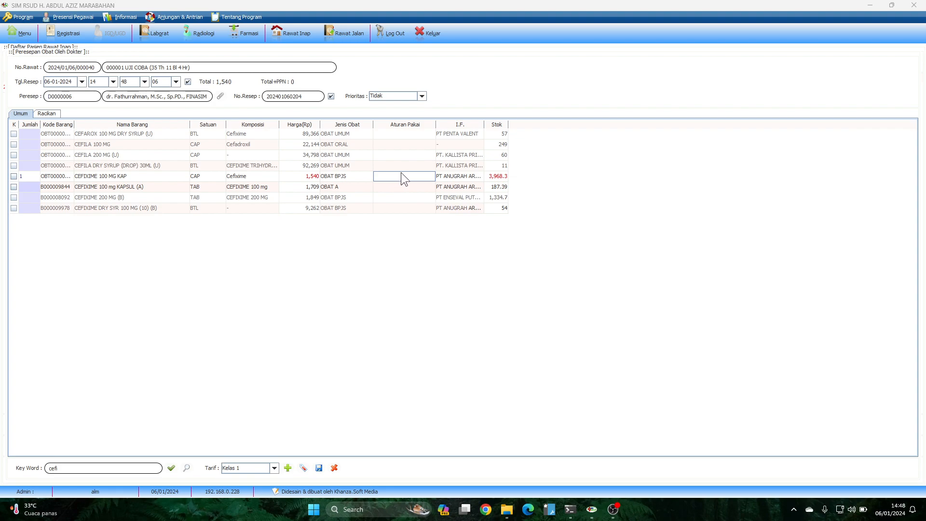
pyautogui.write('2')
pyautogui.write('(')
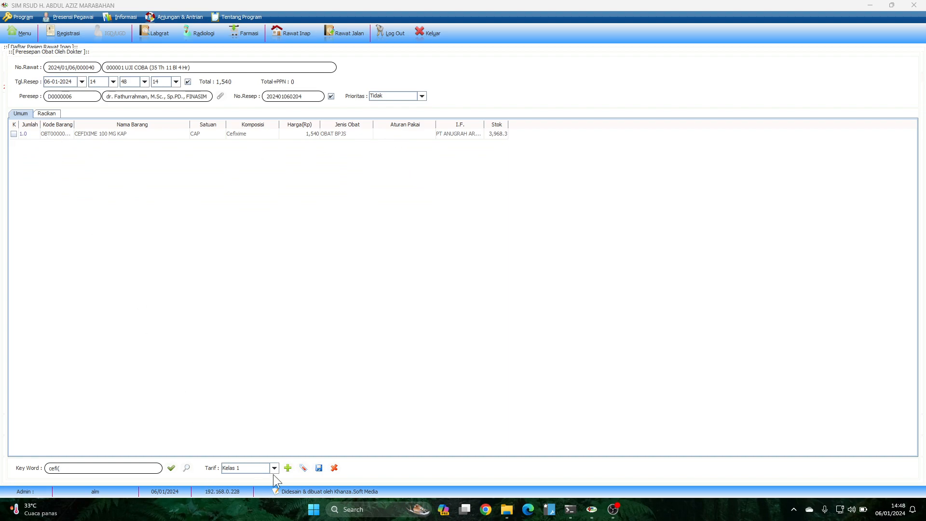
pyautogui.press('BackSpace')
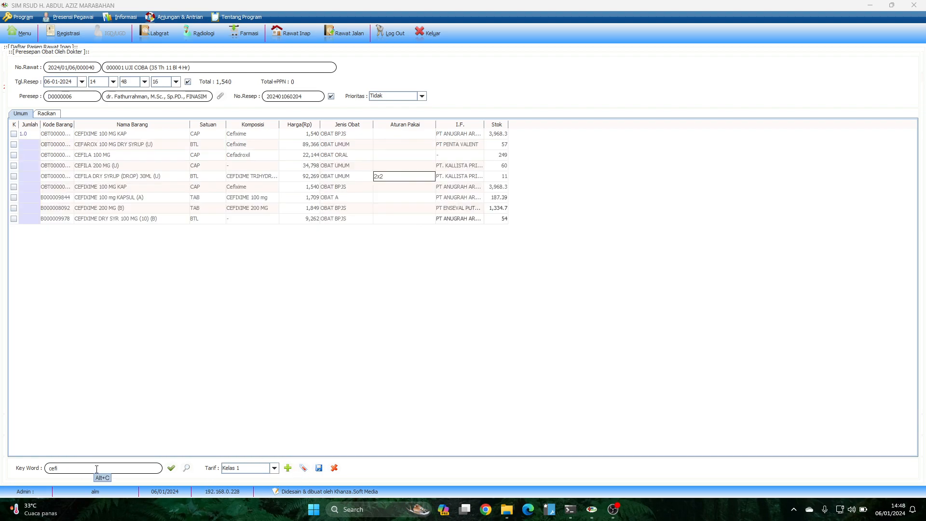
pyautogui.click(94, 133)
pyautogui.doubleClick(410, 134)
pyautogui.write('2x')
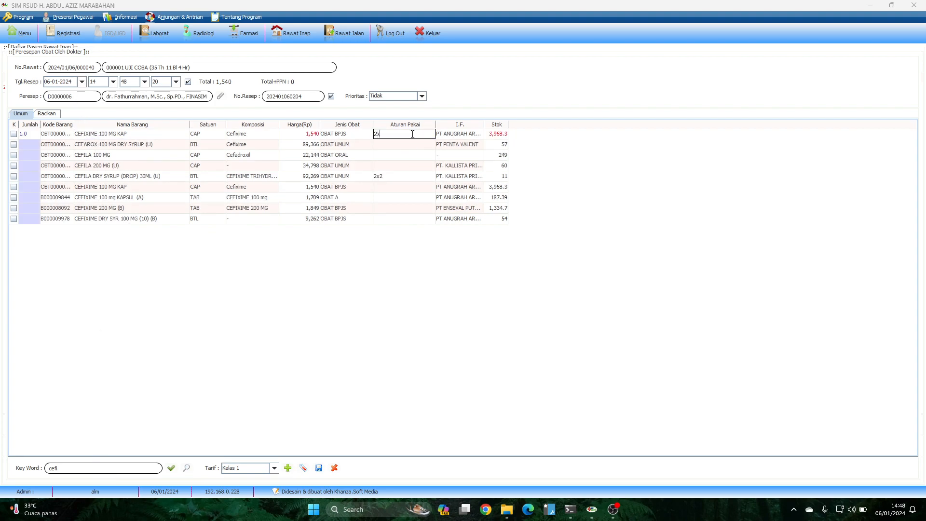
pyautogui.write('2(ujicoba')
pyautogui.press('Return')
pyautogui.click(392, 177)
# Replace the drug search keyword with "ab vas"
pyautogui.click(125, 466)
pyautogui.press('BackSpace')
pyautogui.press('BackSpace')
pyautogui.press('BackSpace')
pyautogui.press('BackSpace')
pyautogui.write('ab vas')
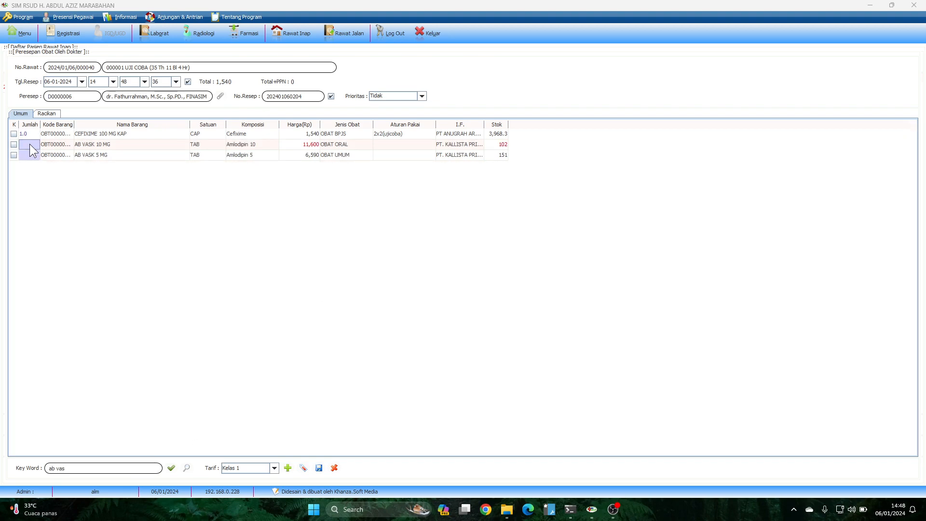
# Prescribe AB VASK 10 MG with Jumlah 2 and Aturan Pakai 1x1, and save the prescription
pyautogui.press('Return')
pyautogui.click(409, 142)
pyautogui.write('1x1')
pyautogui.press('Return')
pyautogui.click(170, 470)
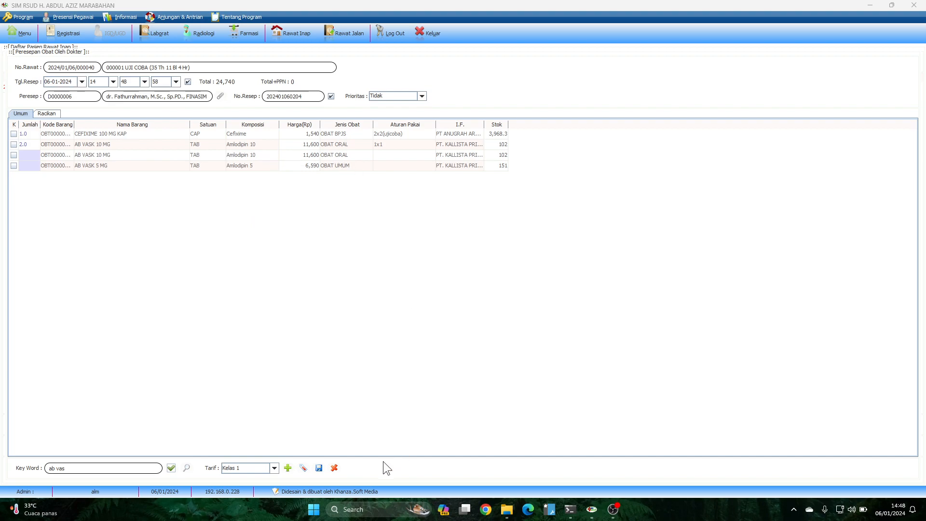
pyautogui.click(318, 468)
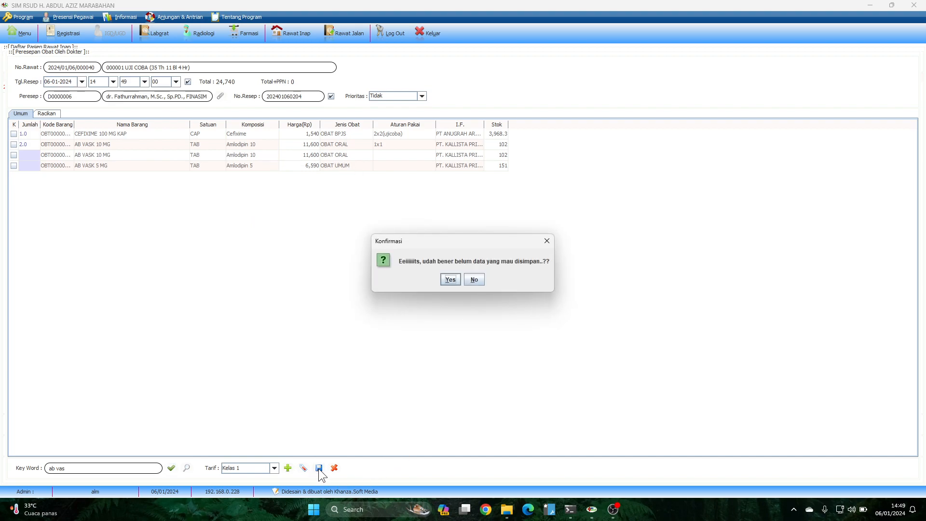
pyautogui.click(452, 279)
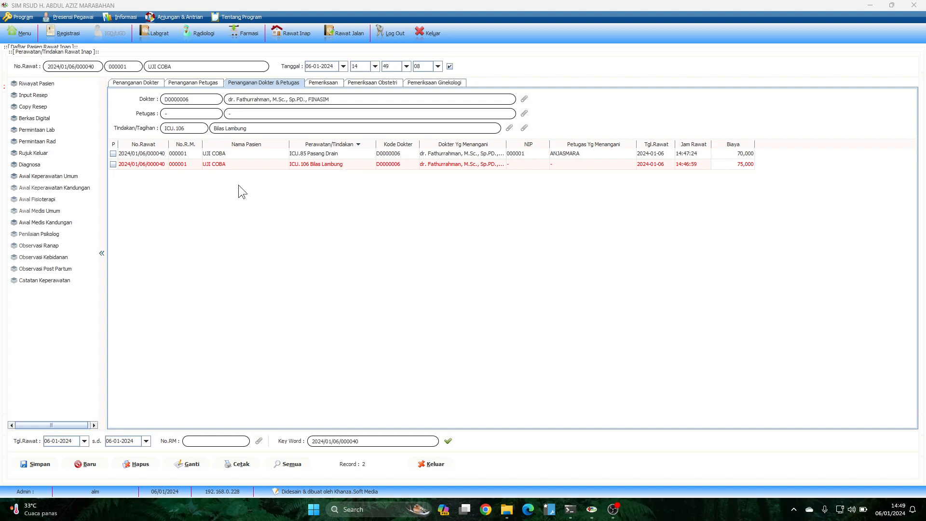
# Show the patient's previous doctor prescriptions and open the 2024-01-06 prescription for editing
pyautogui.click(35, 106)
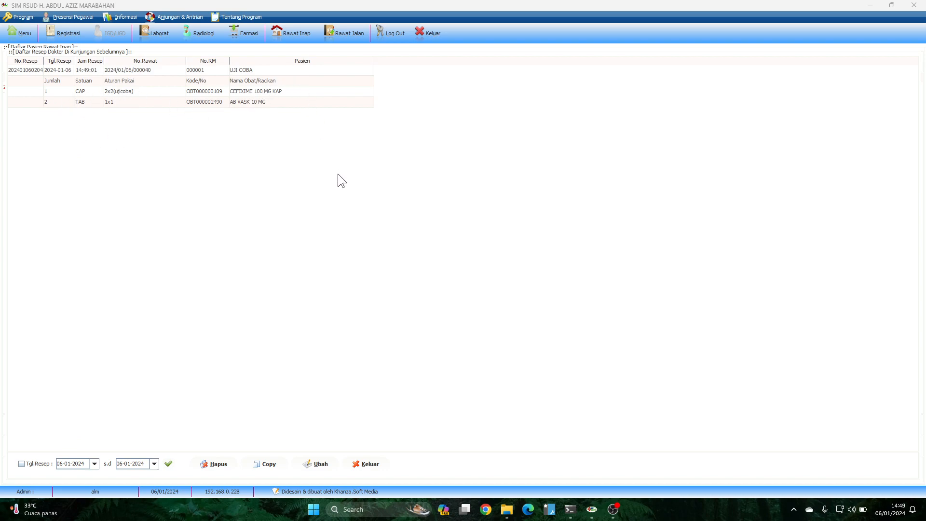
pyautogui.click(34, 73)
pyautogui.click(324, 467)
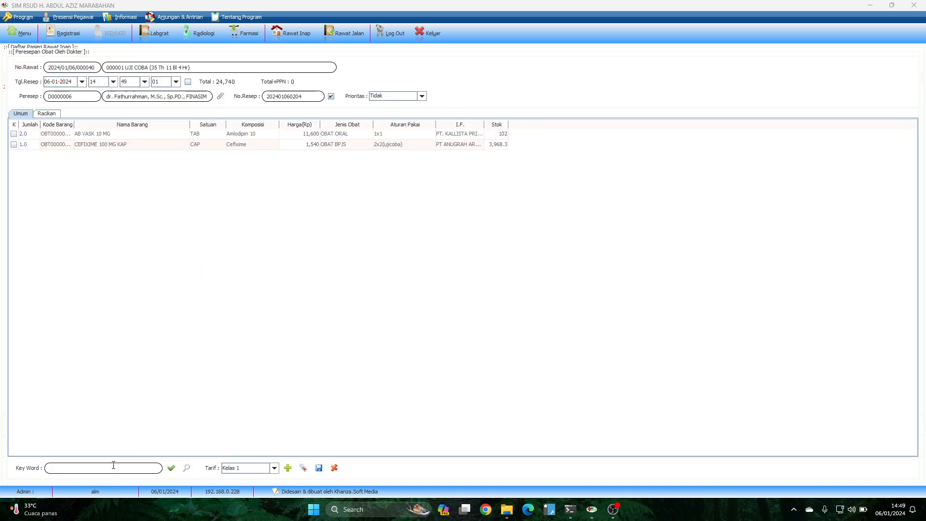
# Search the drugs for "para" and add PARACETAMOL 500 MG (B) with Jumlah 1 and Aturan Pakai 1x1
pyautogui.write('para')
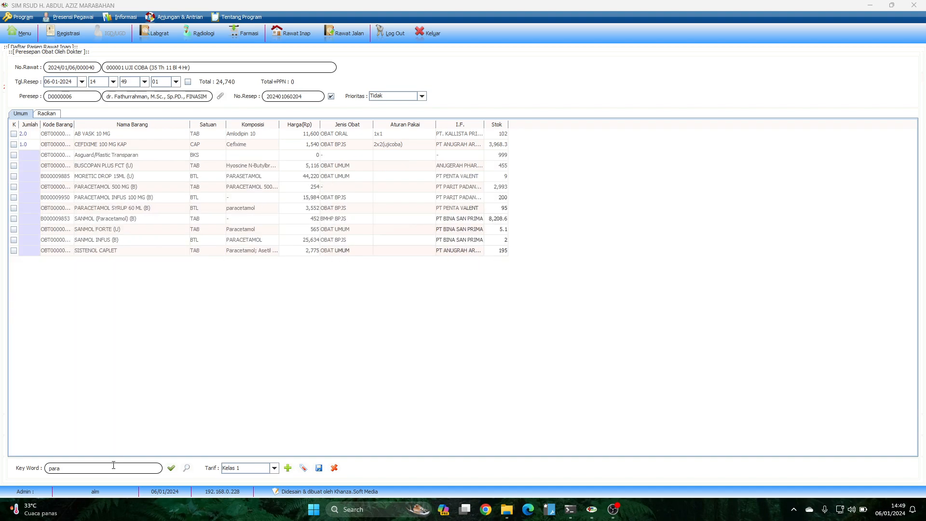
pyautogui.click(33, 187)
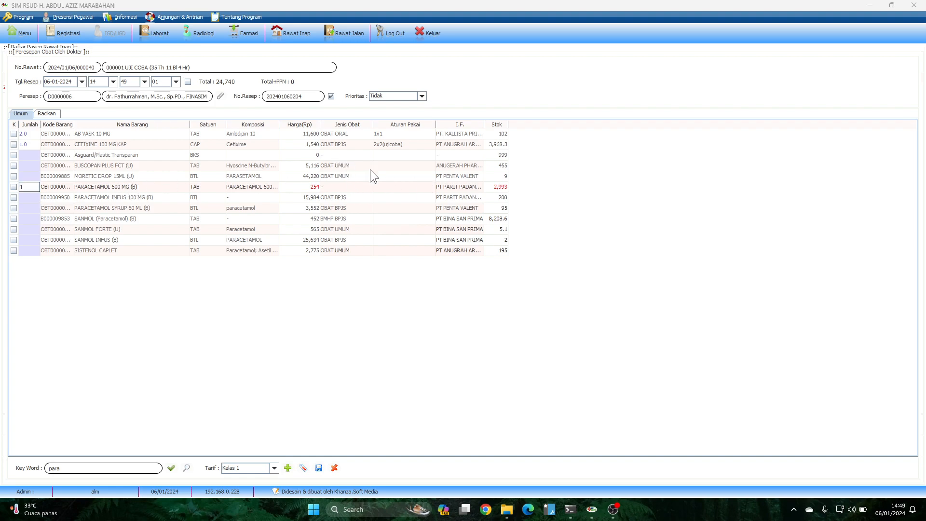
pyautogui.click(403, 189)
pyautogui.write('1')
pyautogui.press('Return')
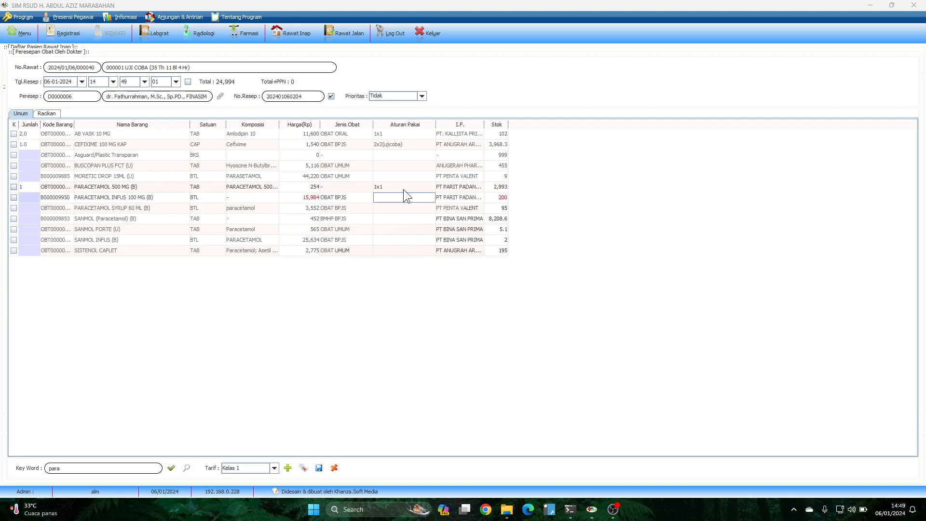
pyautogui.click(170, 469)
# Set the Jumlah of CEFIXIME 100 MG KAP to 2 and save the edited prescription
pyautogui.doubleClick(30, 145)
pyautogui.press('BackSpace')
pyautogui.press('BackSpace')
pyautogui.press('BackSpace')
pyautogui.write('2')
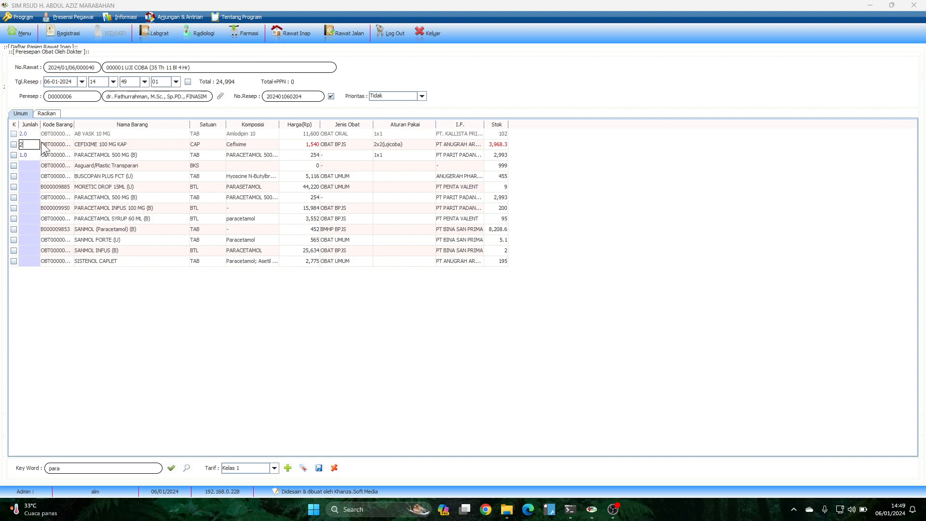
pyautogui.click(408, 144)
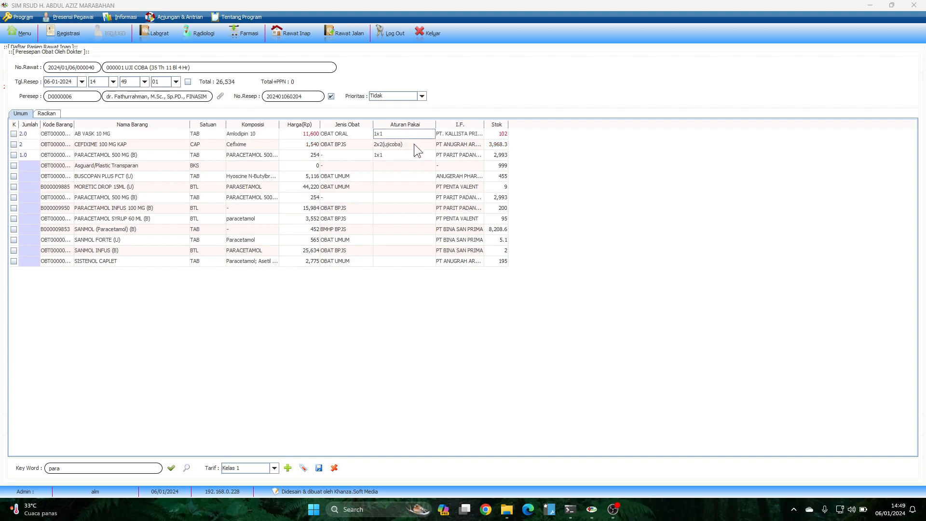
pyautogui.click(172, 469)
pyautogui.click(318, 469)
pyautogui.click(452, 278)
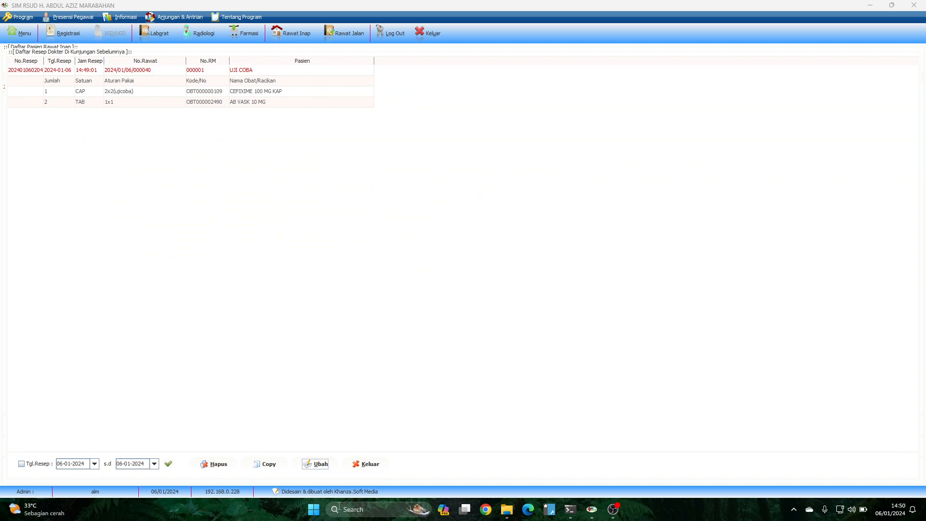
# Reopen the list of previous prescriptions, delete the patient's 2024-01-06 prescription and close the list
pyautogui.click(377, 463)
pyautogui.click(37, 106)
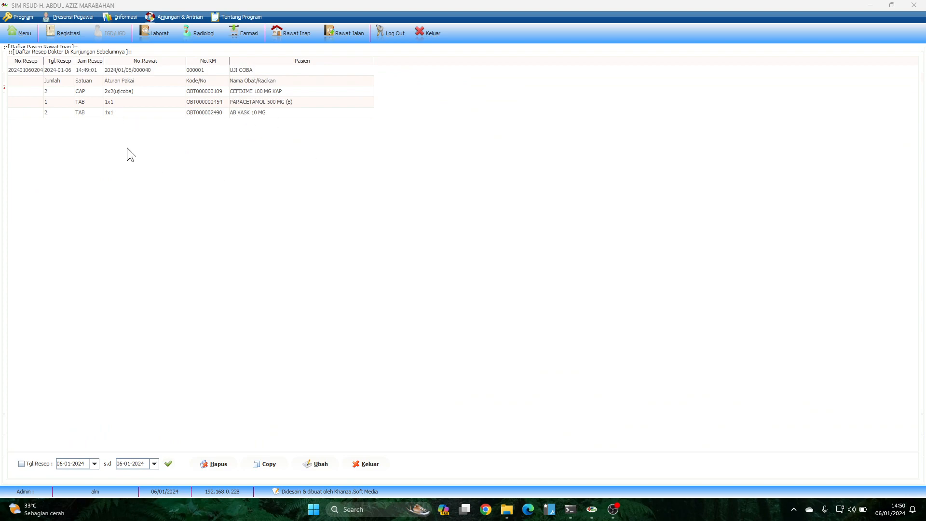
pyautogui.click(21, 70)
pyautogui.click(222, 468)
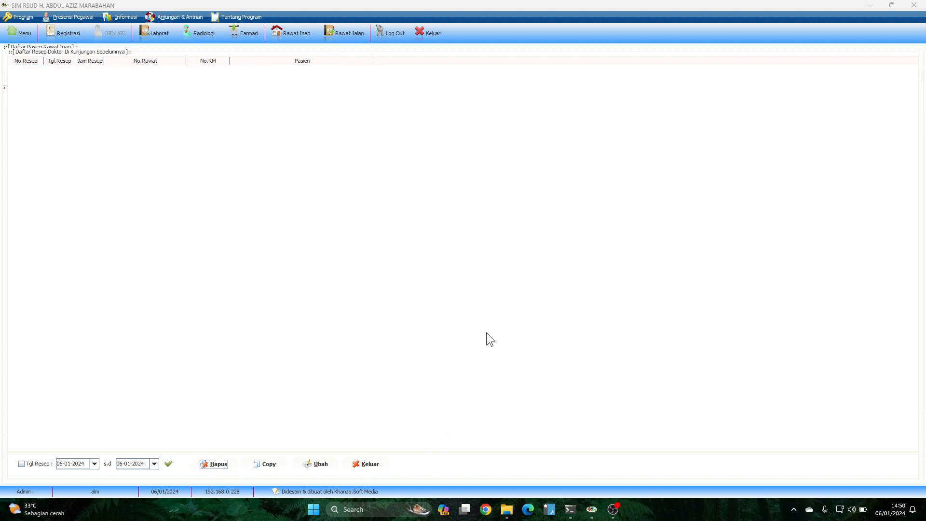
pyautogui.click(367, 466)
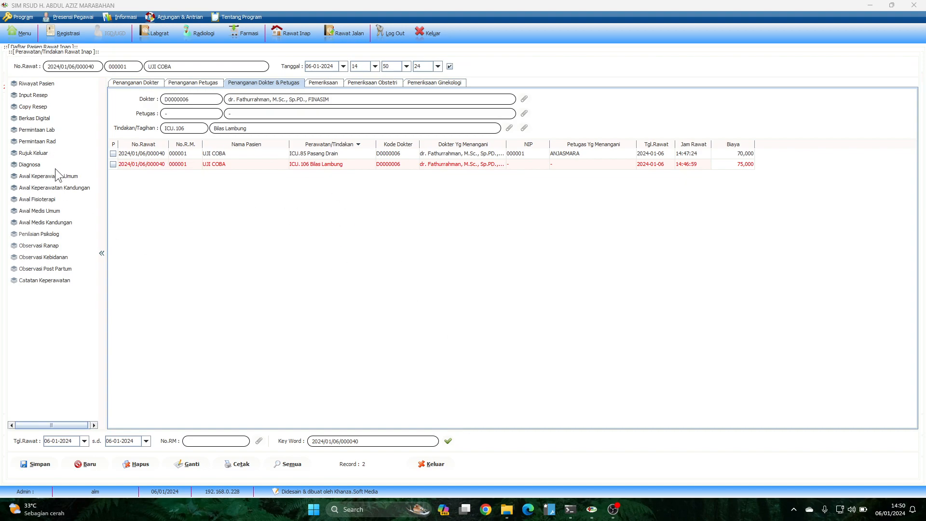
# With the Pasang Drain record selected, start a laboratory request, search Patologi Klinis examinations for "darah" and select Gula Darah Puasa
pyautogui.click(227, 156)
pyautogui.click(226, 163)
pyautogui.click(227, 154)
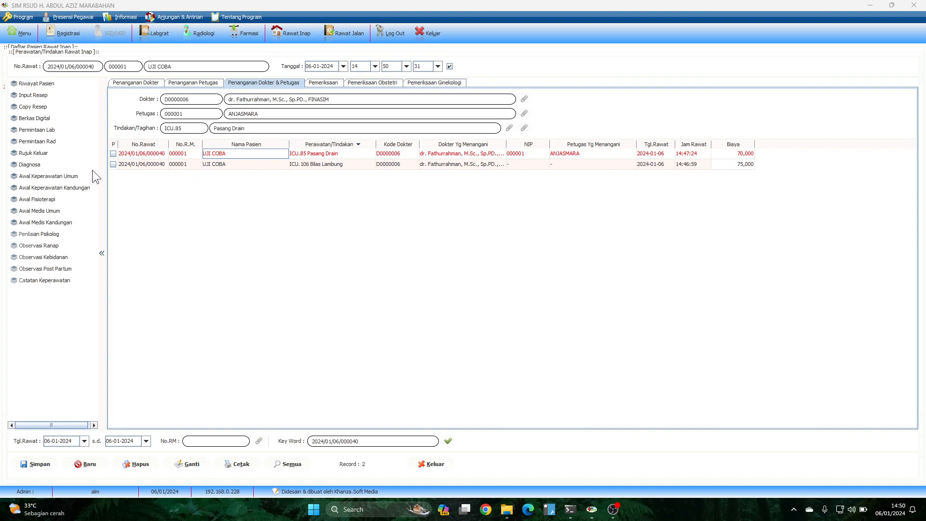
pyautogui.click(36, 131)
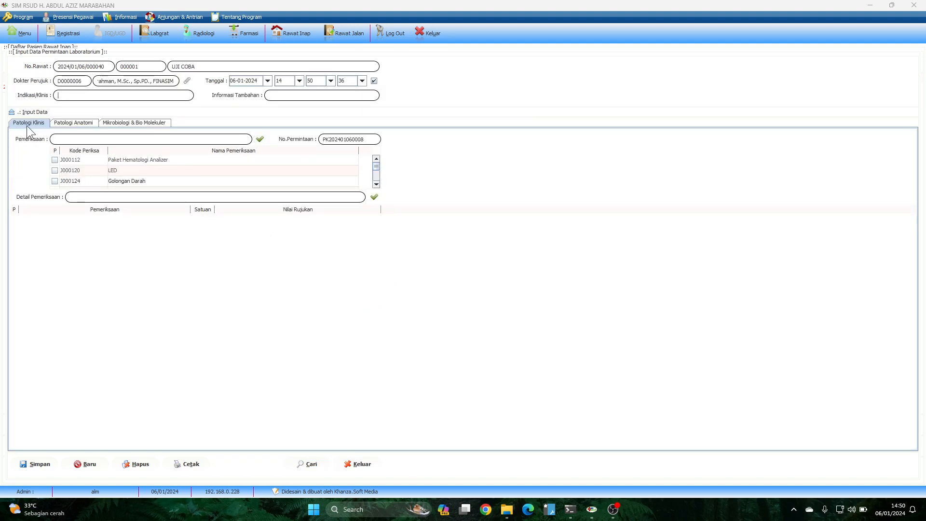
pyautogui.click(115, 140)
pyautogui.write('darah')
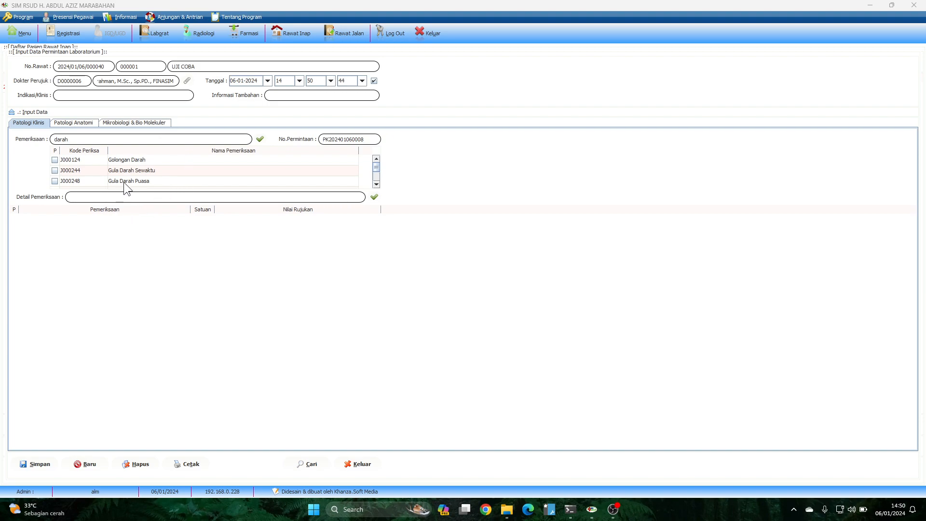
pyautogui.click(55, 182)
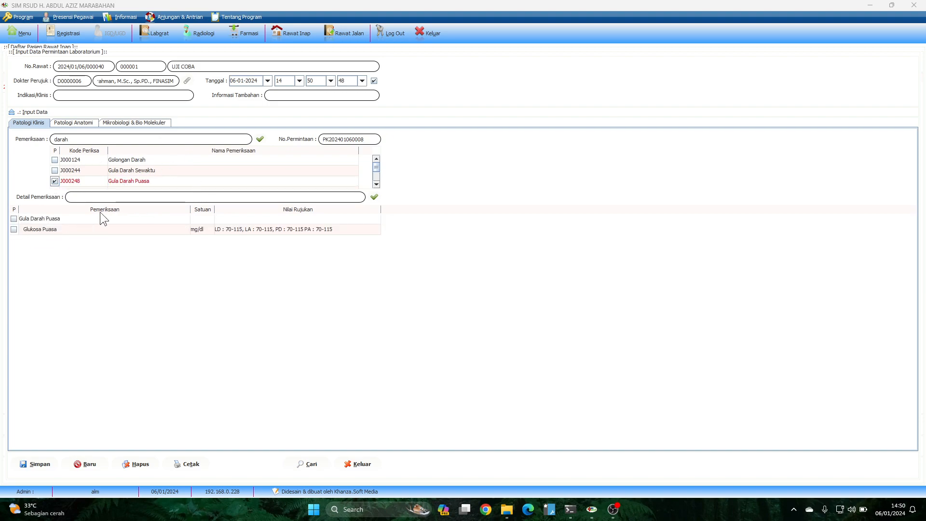
# Add Elektrolit Darah 3 P to the laboratory request and include every detail item of Gula Darah Puasa and Elektrolit Darah 3 P
pyautogui.moveTo(377, 166); pyautogui.dragTo(377, 177)
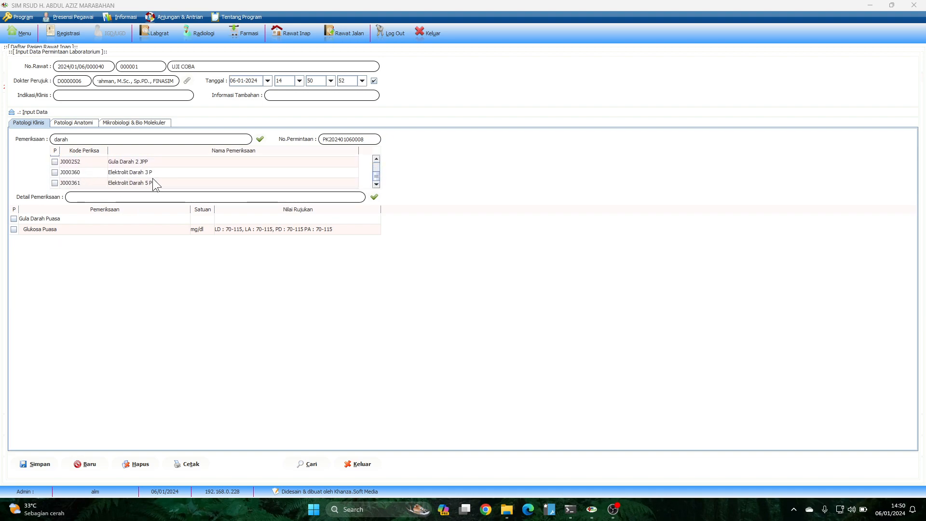
pyautogui.click(55, 172)
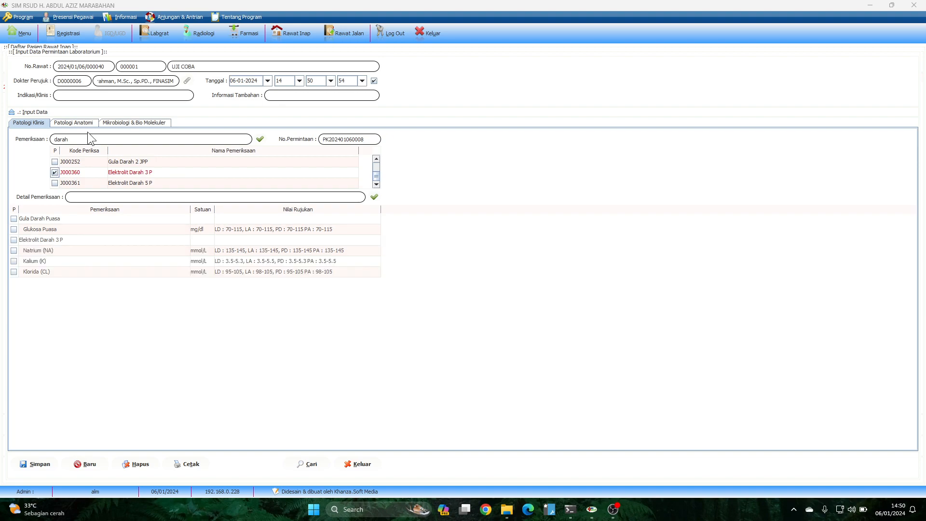
pyautogui.click(13, 219)
pyautogui.click(14, 229)
pyautogui.click(14, 240)
pyautogui.click(14, 250)
pyautogui.click(13, 261)
pyautogui.click(13, 272)
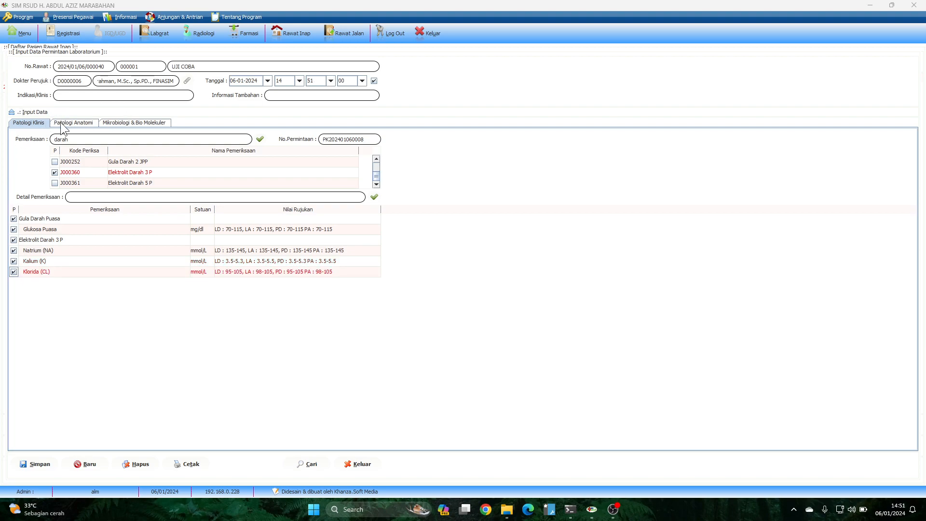
# Set the Indikasi/Klinis to "batuk batuk" and Informasi Tambahan to "-", and save the laboratory request
pyautogui.click(93, 93)
pyautogui.write('batuk batu')
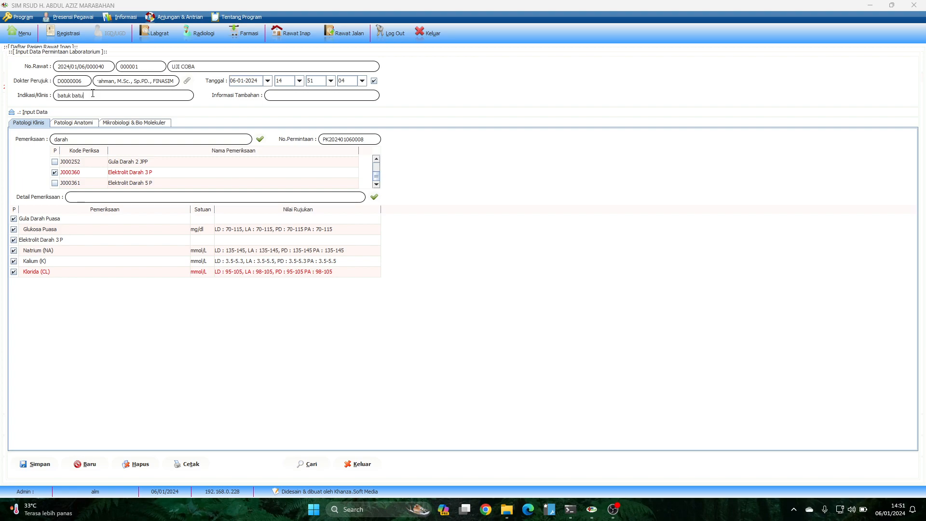
pyautogui.write('k')
pyautogui.click(289, 94)
pyautogui.click(38, 464)
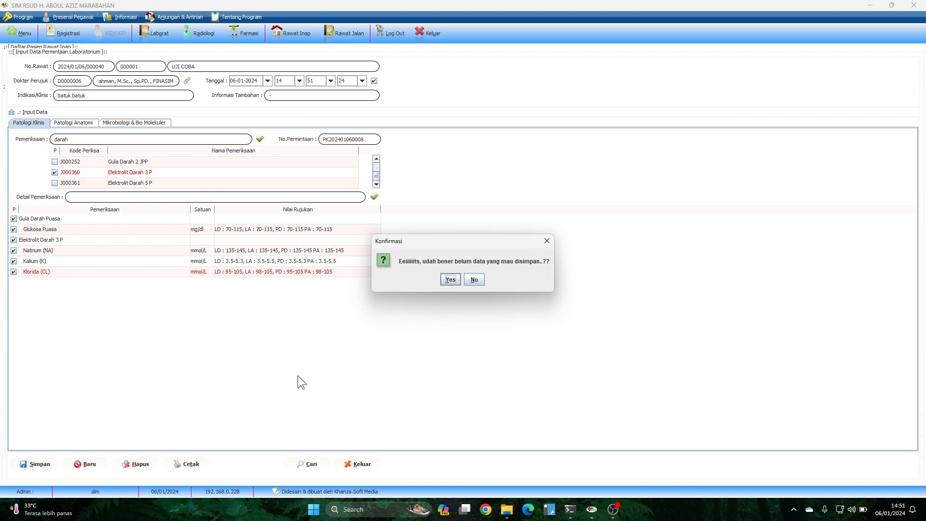
pyautogui.click(453, 279)
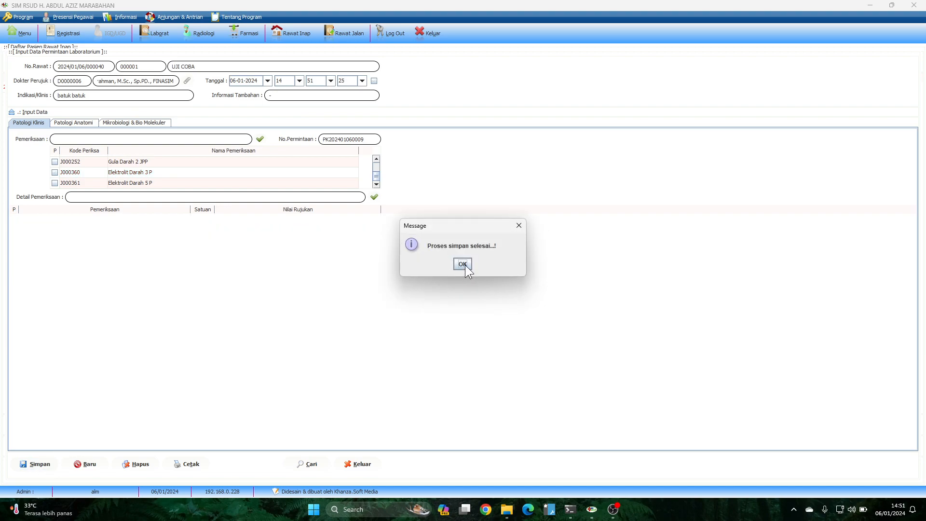
pyautogui.click(463, 264)
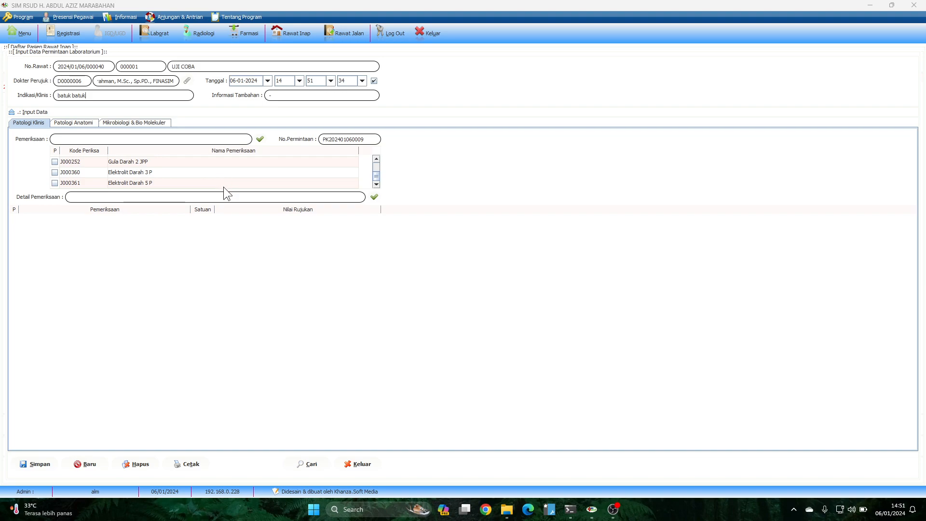
# Review the patient's saved Patologi Klinis request among the Rawat Inap requests, and close the list and the laboratory request form
pyautogui.click(310, 464)
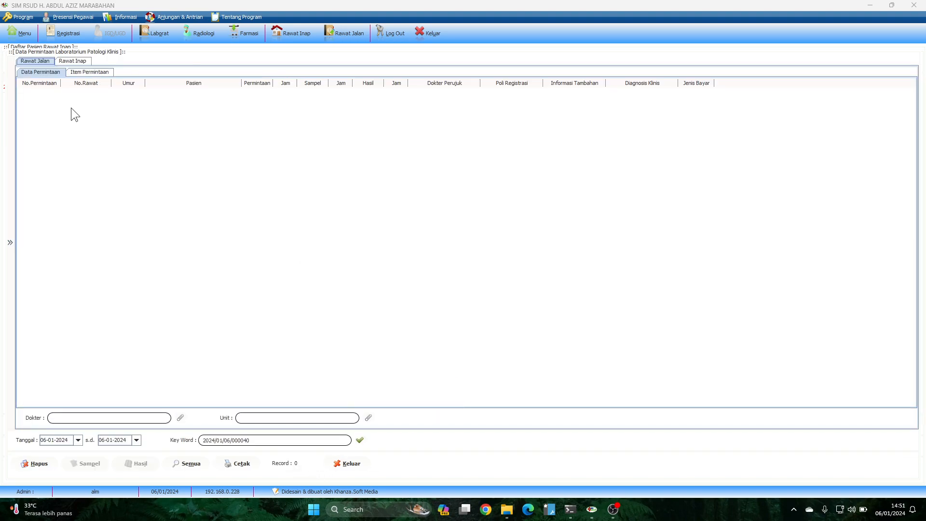
pyautogui.click(80, 63)
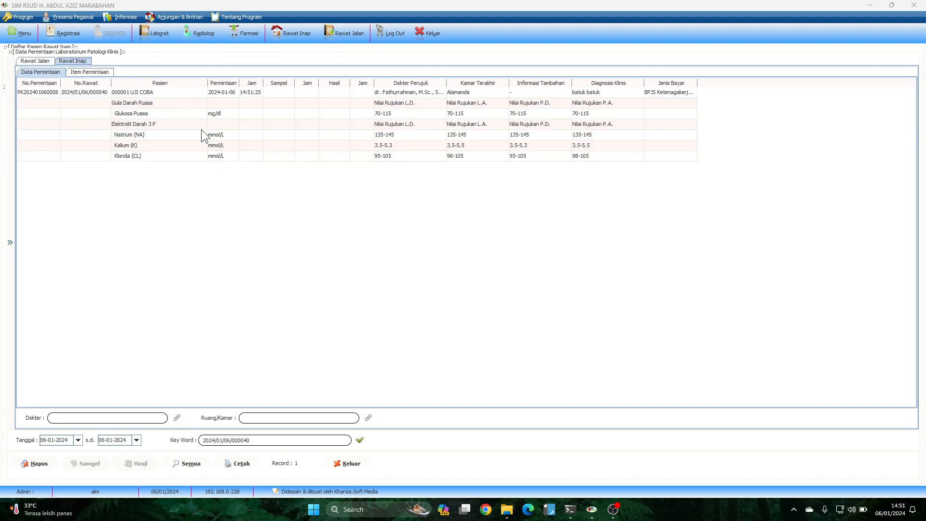
pyautogui.click(152, 93)
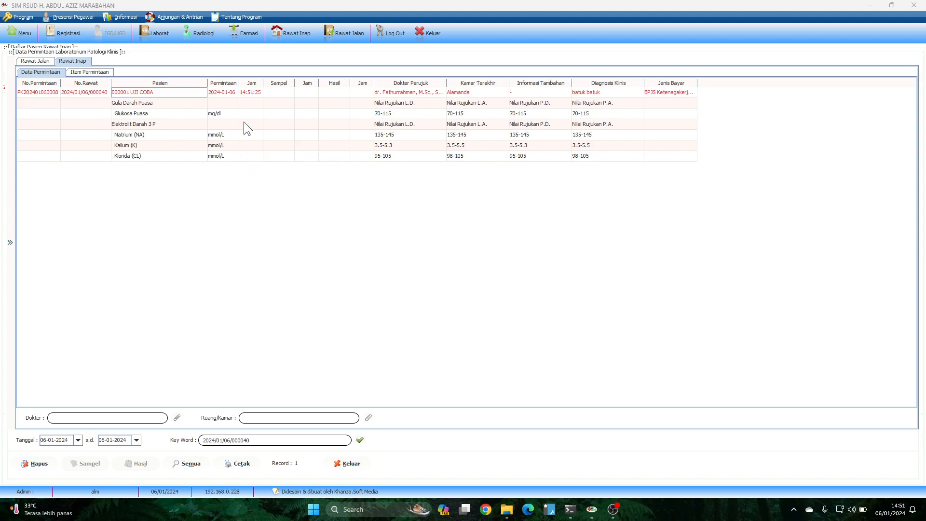
pyautogui.click(351, 463)
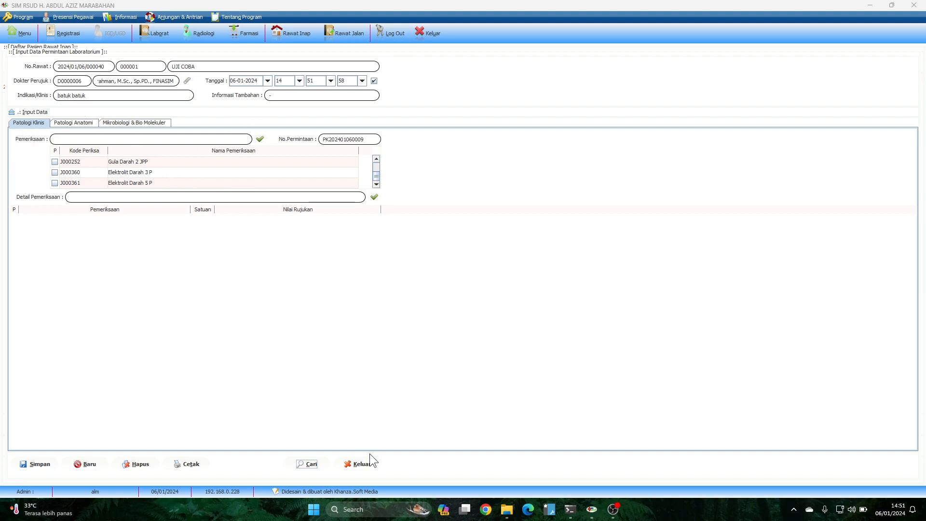
pyautogui.click(365, 466)
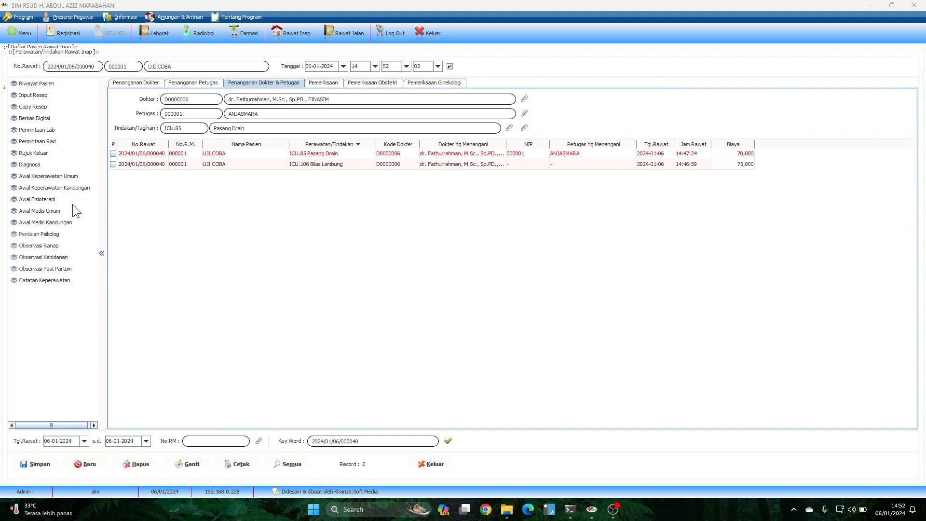
# Start a radiology request with Informasi Tambahan Permintaan Foto "-" and Indikasi Pemeriksaan / Diagnosis Klinis "Batuk batuk"
pyautogui.click(38, 142)
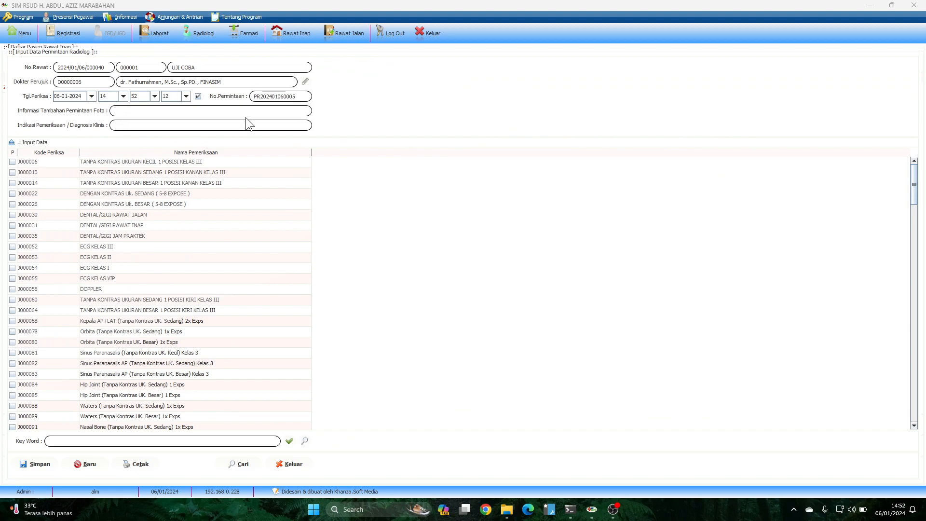
pyautogui.write('B')
pyautogui.click(112, 127)
pyautogui.write('Batuk batuk')
# Search the radiology examinations for "thorax", select USG Thorax and Thorax AP/PA (Tanpa Kontras UK. Besar) 1 Exps, and save the request
pyautogui.click(122, 440)
pyautogui.write('thorax')
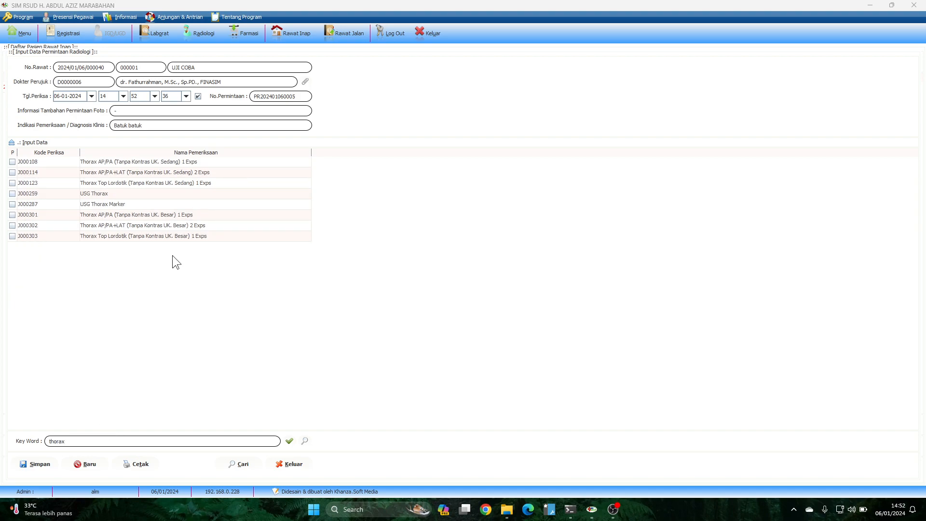
pyautogui.click(12, 194)
pyautogui.click(12, 215)
pyautogui.click(29, 464)
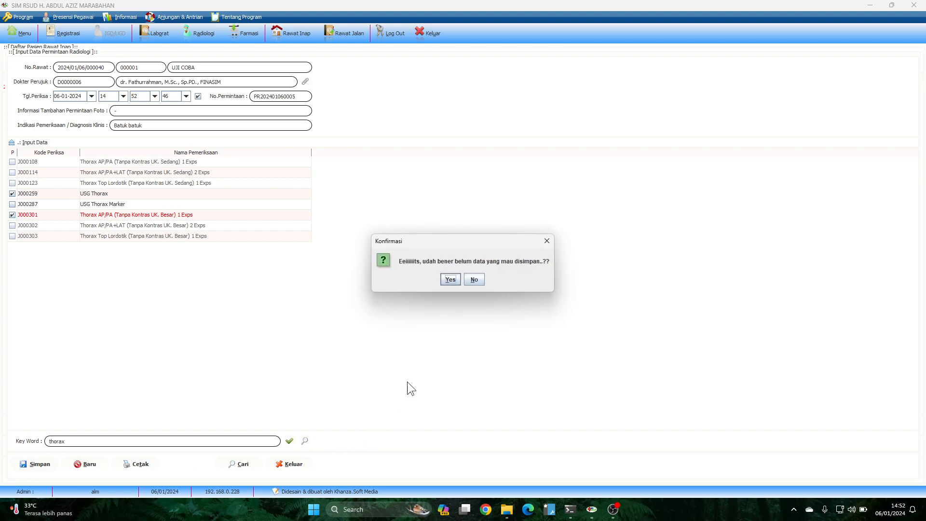
pyautogui.click(450, 281)
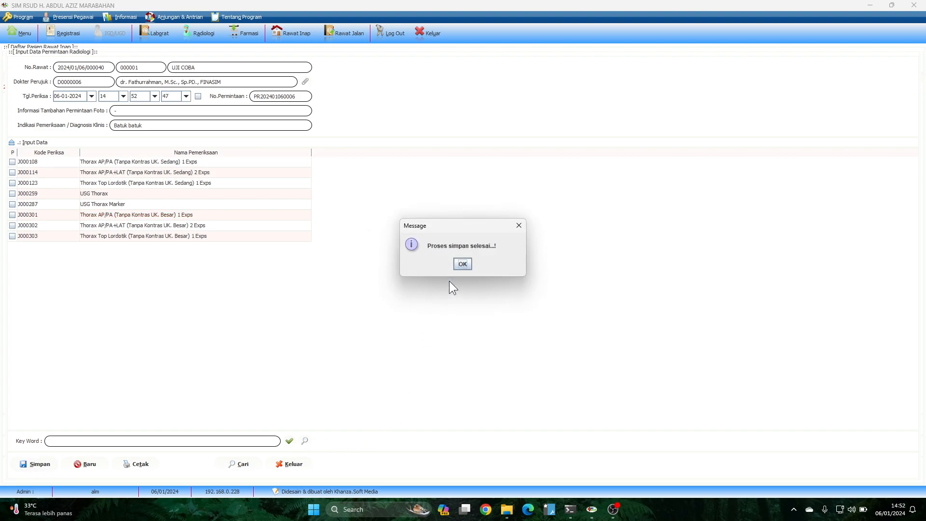
pyautogui.click(468, 263)
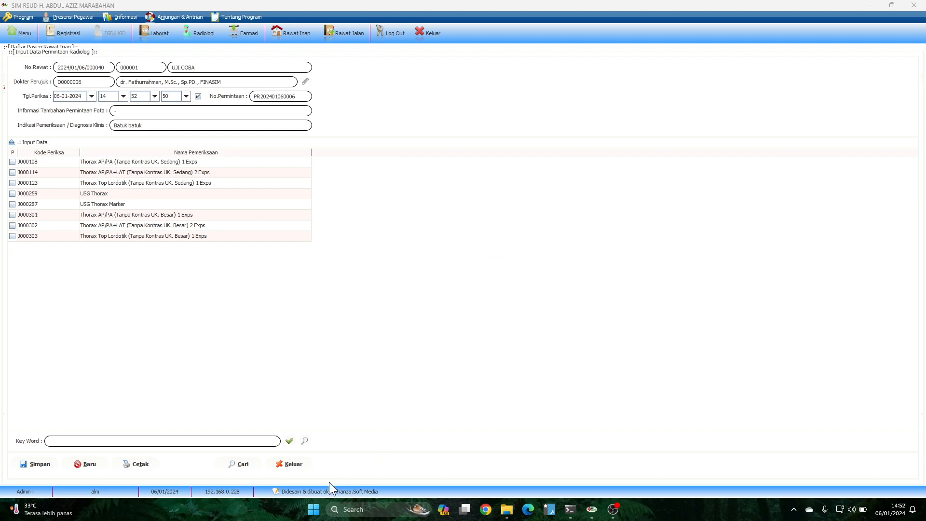
# Select the patient's radiology request among the Rawat Inap requests, delete it, and close the list and the request form
pyautogui.click(242, 463)
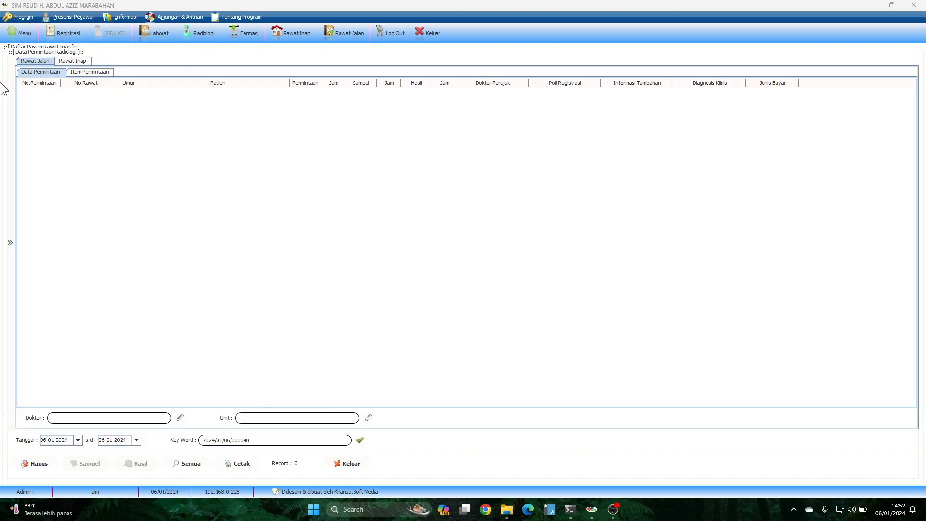
pyautogui.click(73, 61)
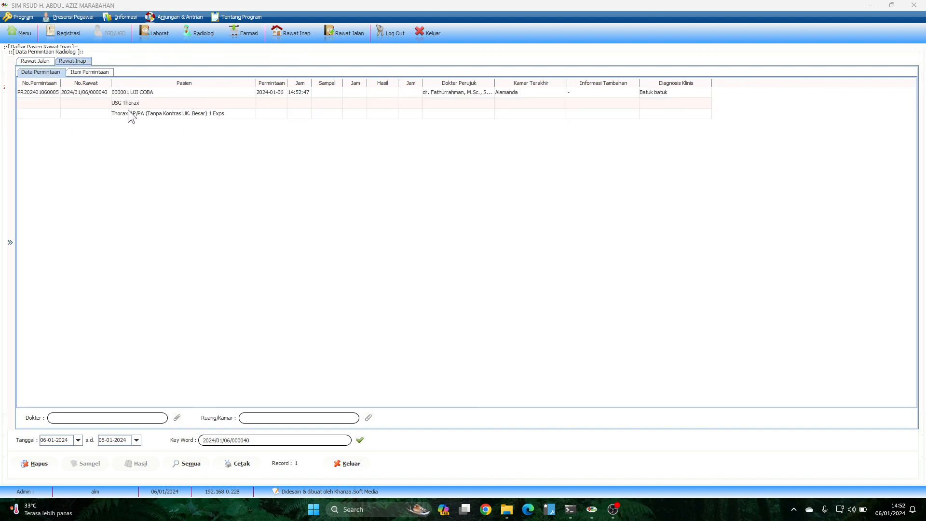
pyautogui.click(32, 91)
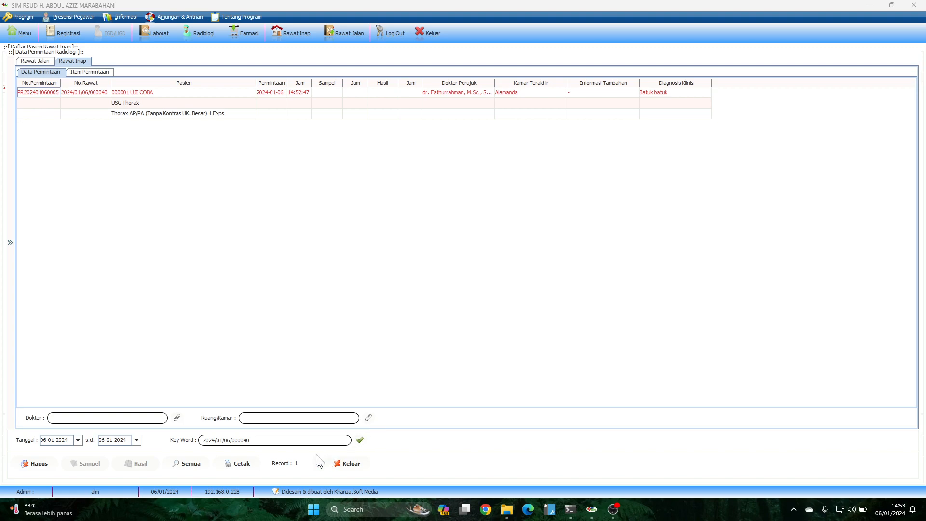
pyautogui.click(43, 463)
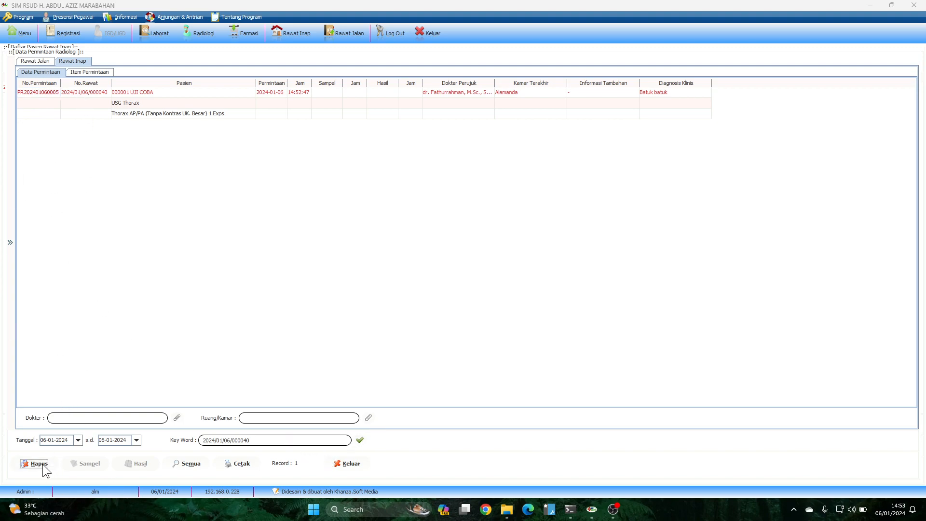
pyautogui.click(356, 466)
pyautogui.click(298, 462)
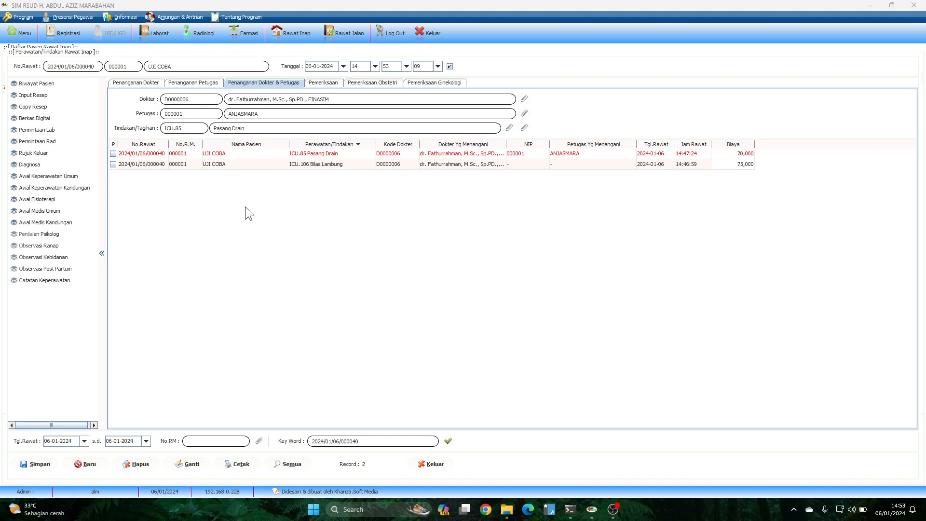
# Return to the inpatient list and reopen Data Tagihan/Tindakan Rawat Inap for the patient
pyautogui.click(440, 464)
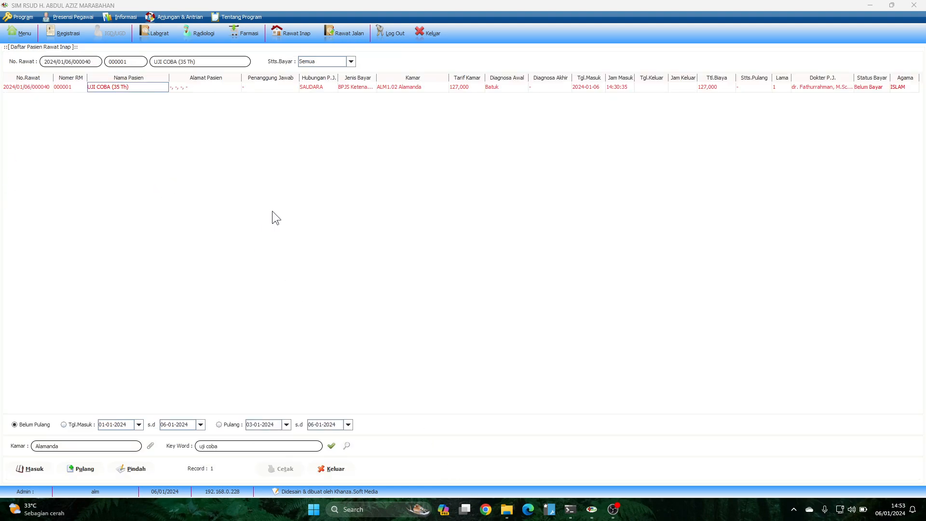
pyautogui.rightClick(109, 88)
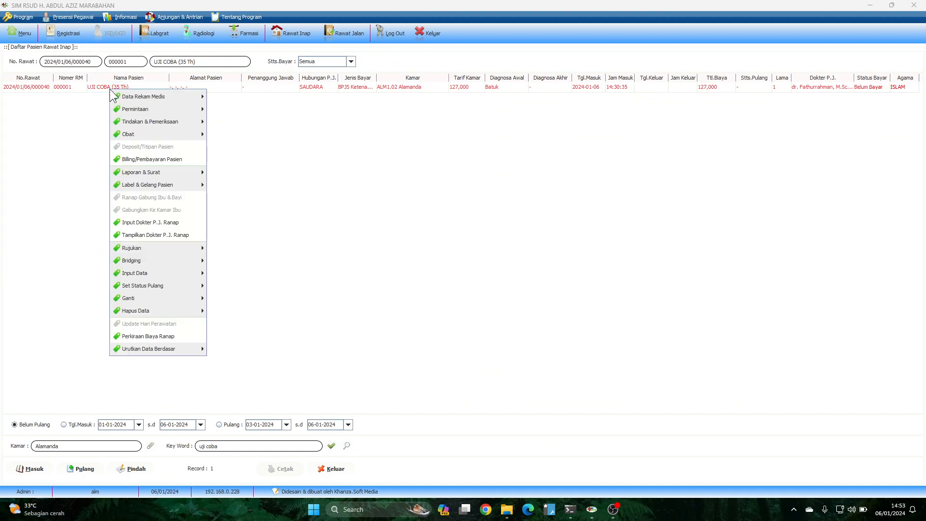
pyautogui.moveTo(139, 108)
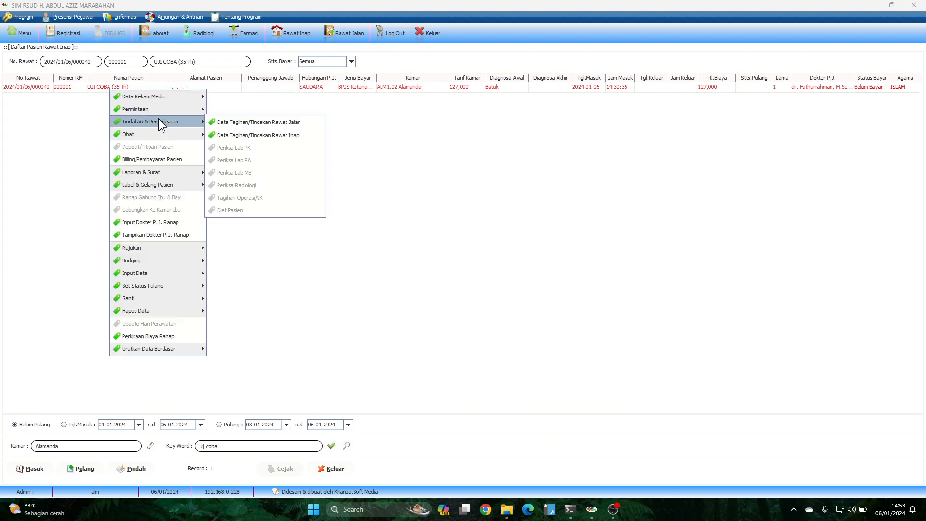
pyautogui.click(251, 135)
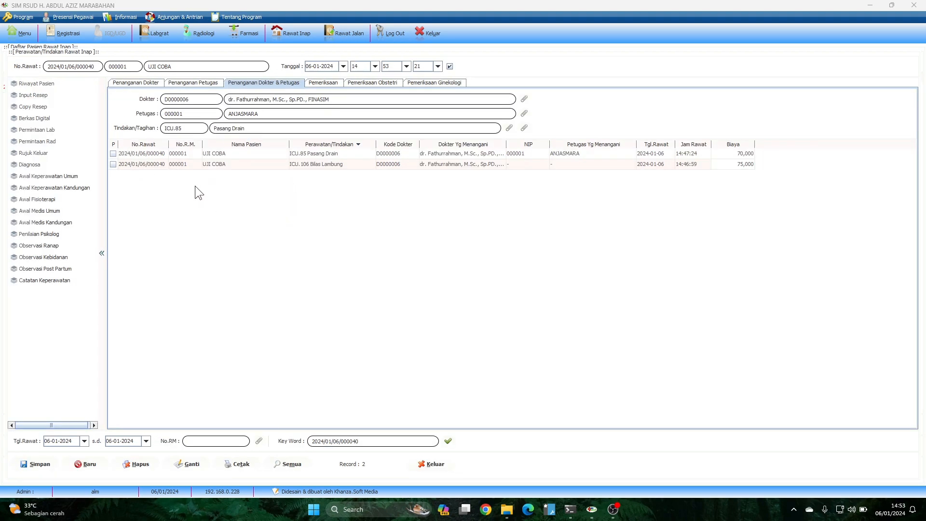
# Open the patient's history, list all visits with Semua Riwayat and view the S.O.A.P.I.E history
pyautogui.click(43, 85)
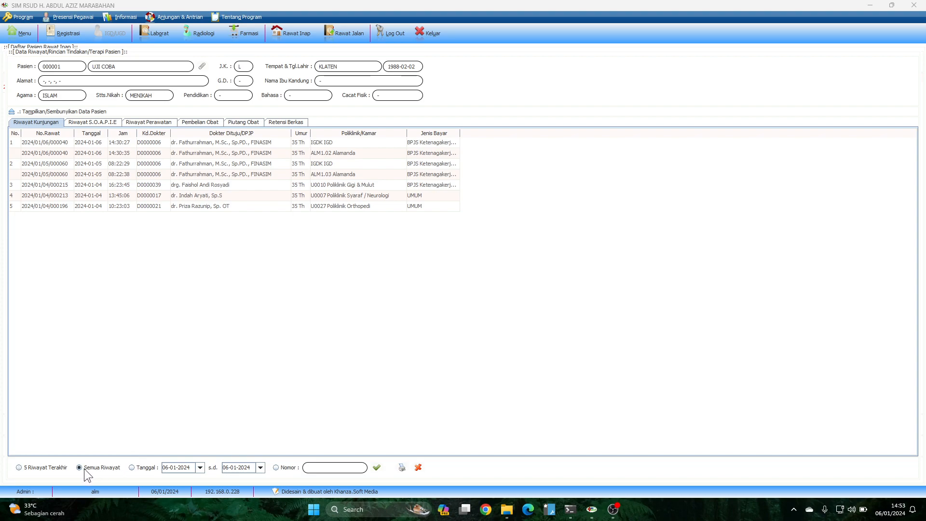
pyautogui.click(376, 468)
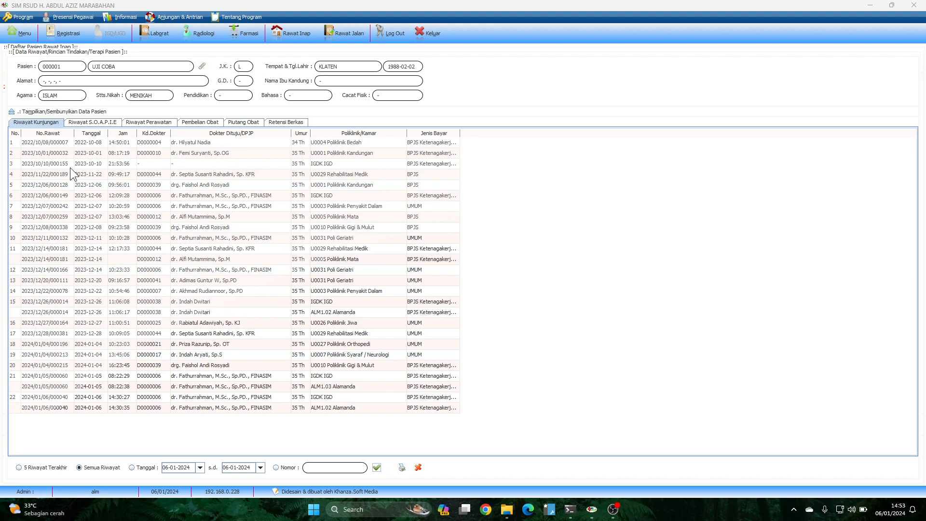
pyautogui.click(86, 122)
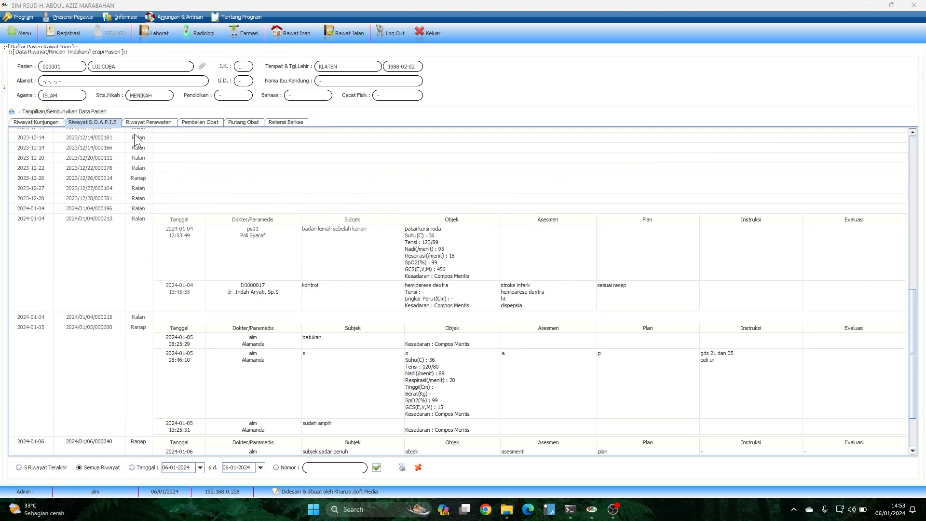
# Examine the patient's Riwayat Perawatan from the first visit to the current inpatient stay, and close the history
pyautogui.click(142, 122)
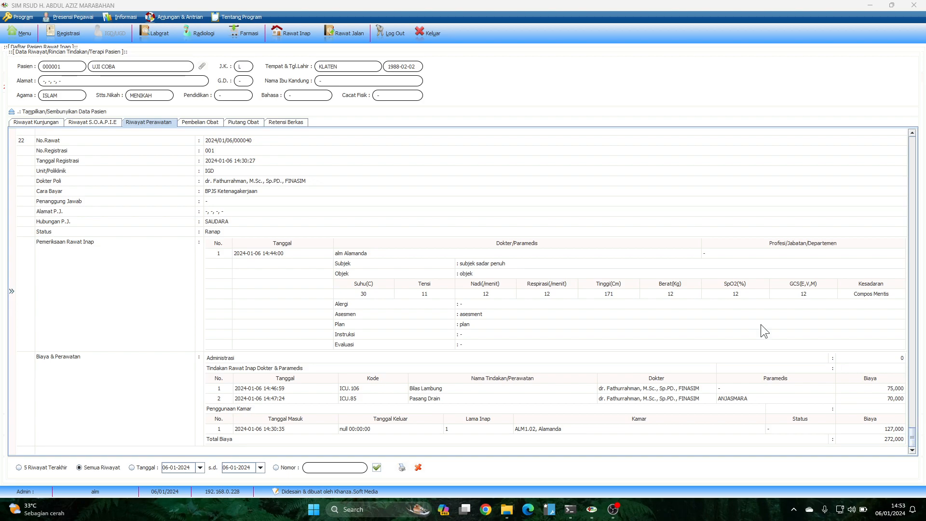
pyautogui.moveTo(912, 434); pyautogui.dragTo(911, 140)
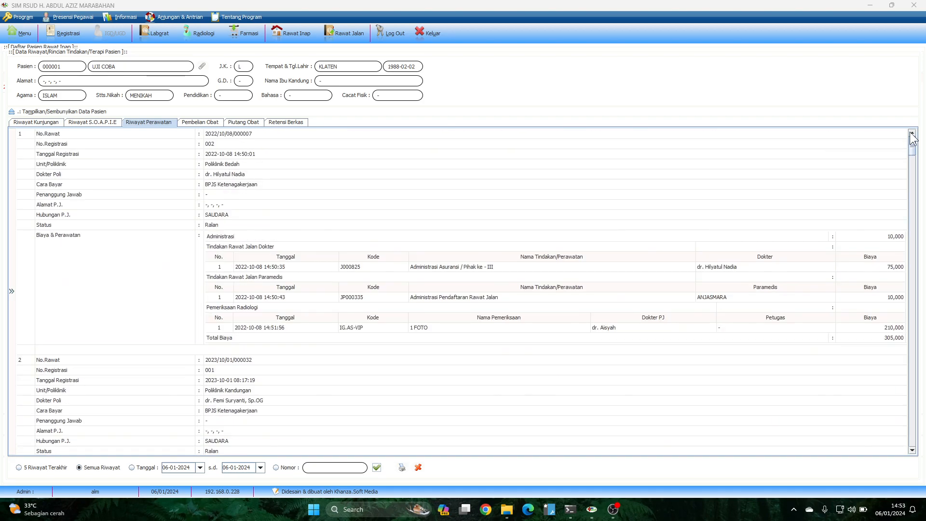
pyautogui.scroll(-15, 252, 259)
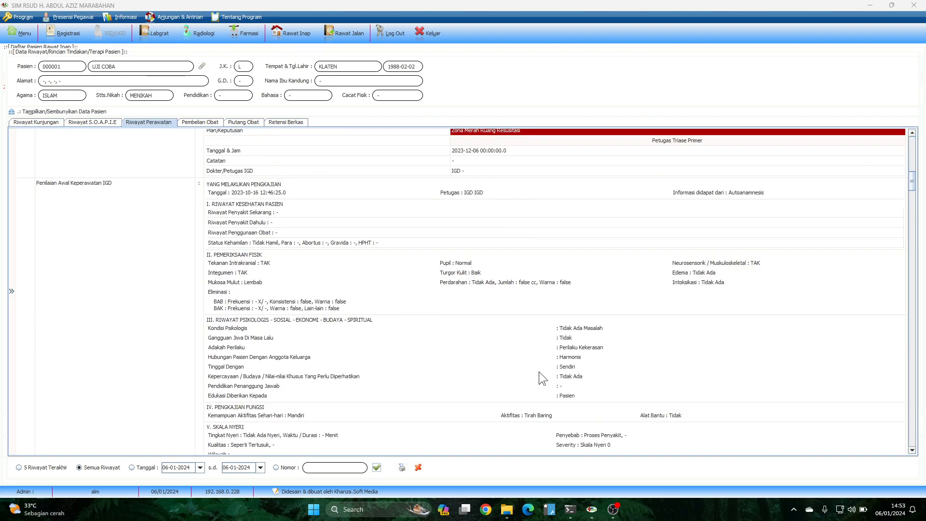
pyautogui.scroll(-20, 366, 311)
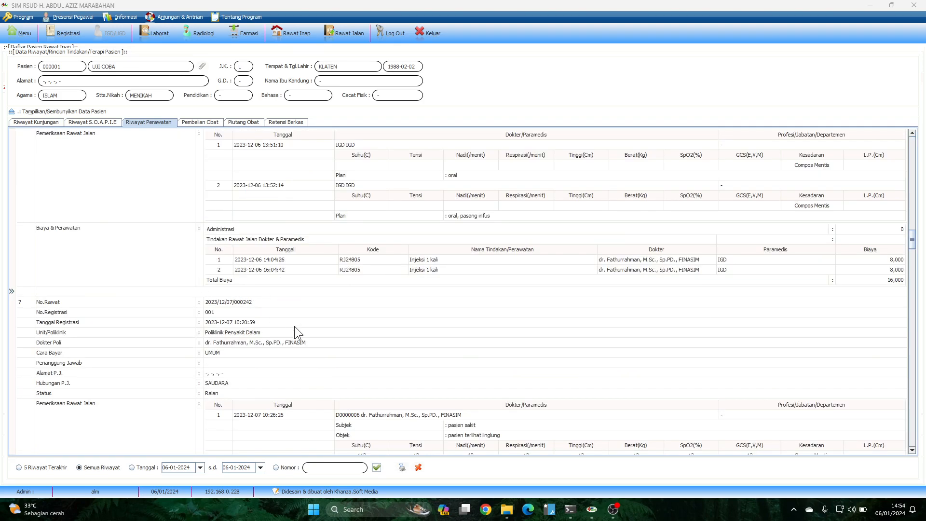
pyautogui.scroll(-3, 336, 320)
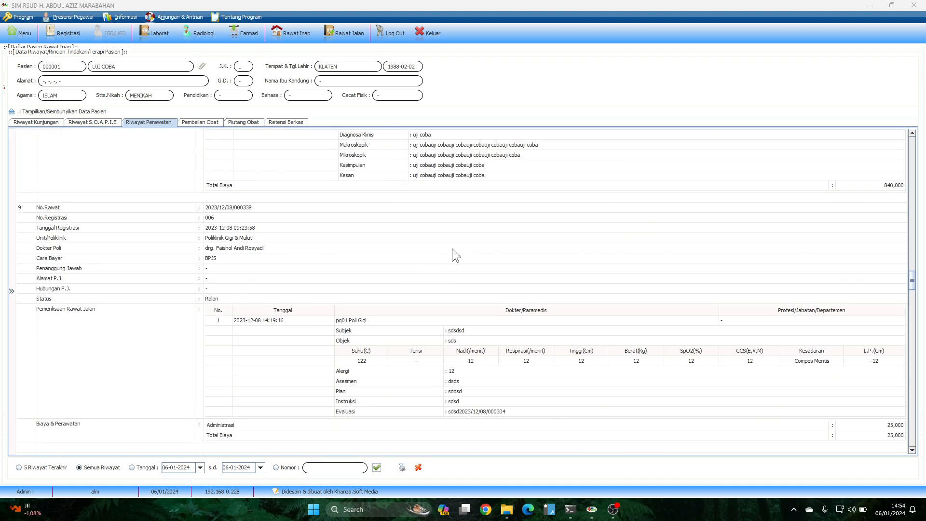
pyautogui.scroll(-9, 359, 299)
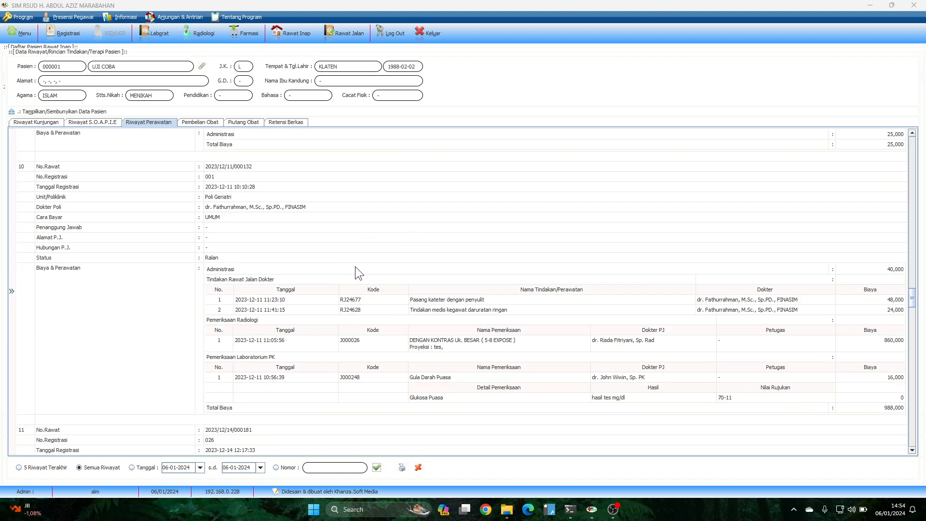
pyautogui.scroll(-20, 372, 269)
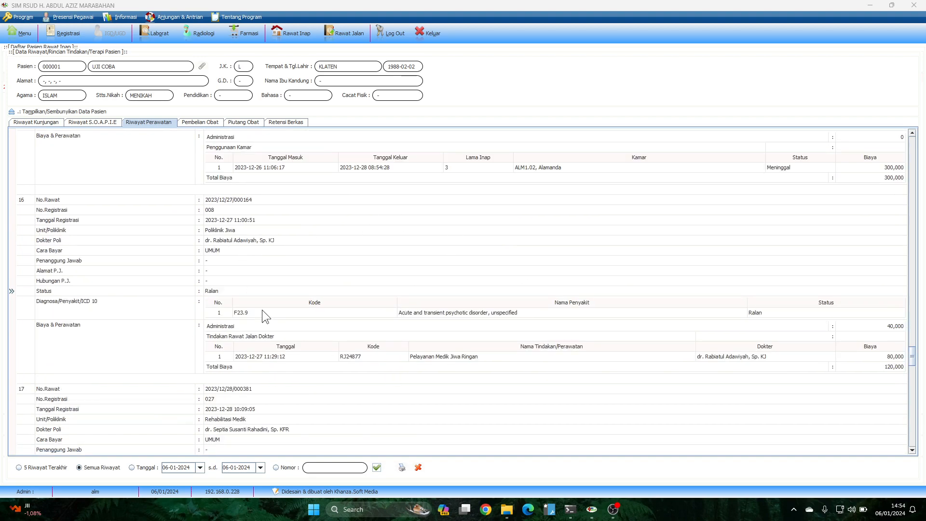
pyautogui.scroll(-20, 499, 302)
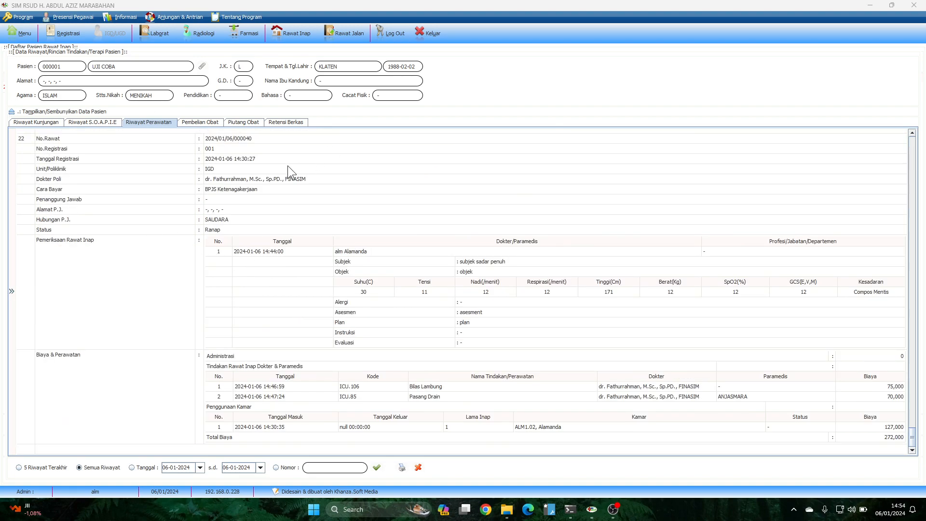
pyautogui.click(417, 468)
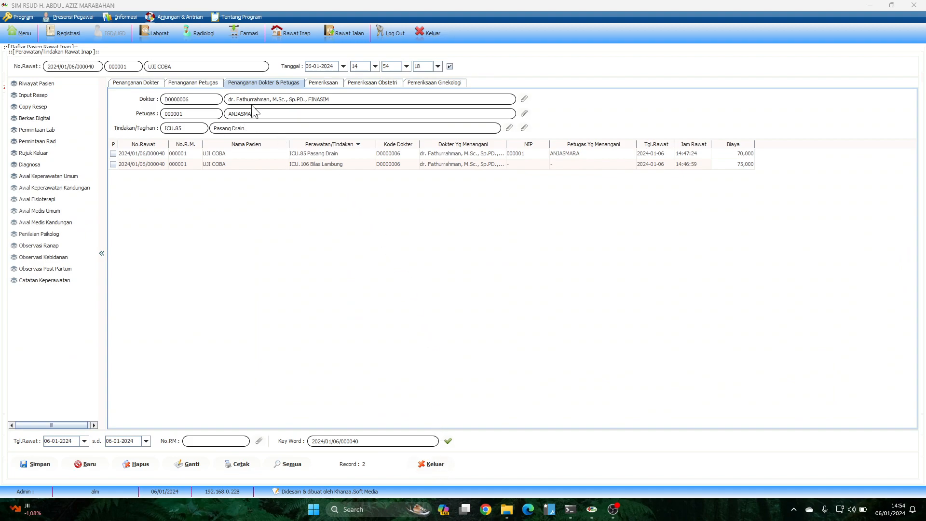
# View the Pemeriksaan, Pemeriksaan Obstetri and Pemeriksaan Ginekologi records, and close the inpatient treatment form
pyautogui.click(315, 83)
pyautogui.click(363, 83)
pyautogui.click(434, 83)
pyautogui.click(322, 83)
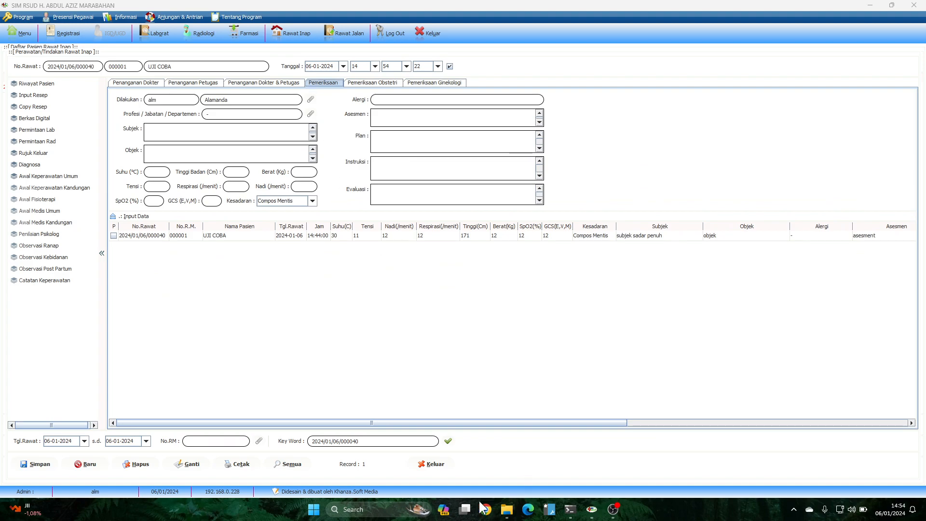
pyautogui.click(429, 464)
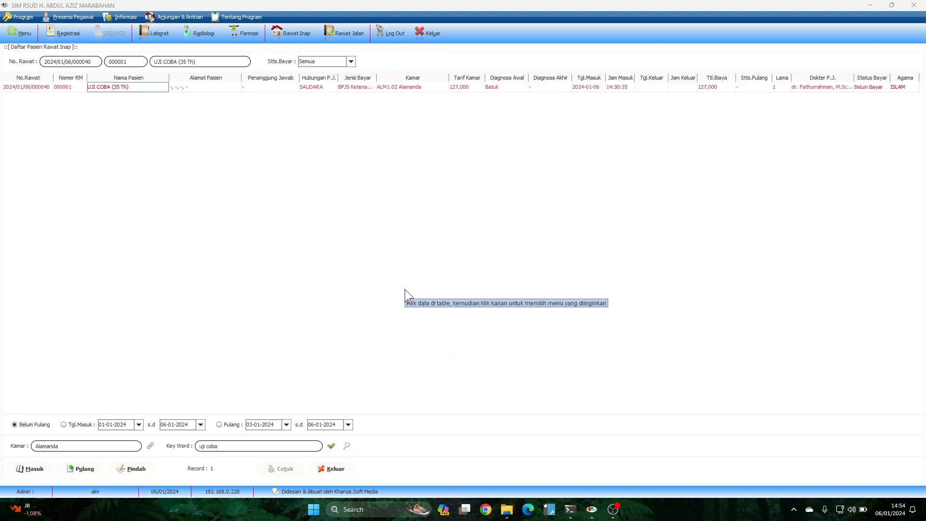